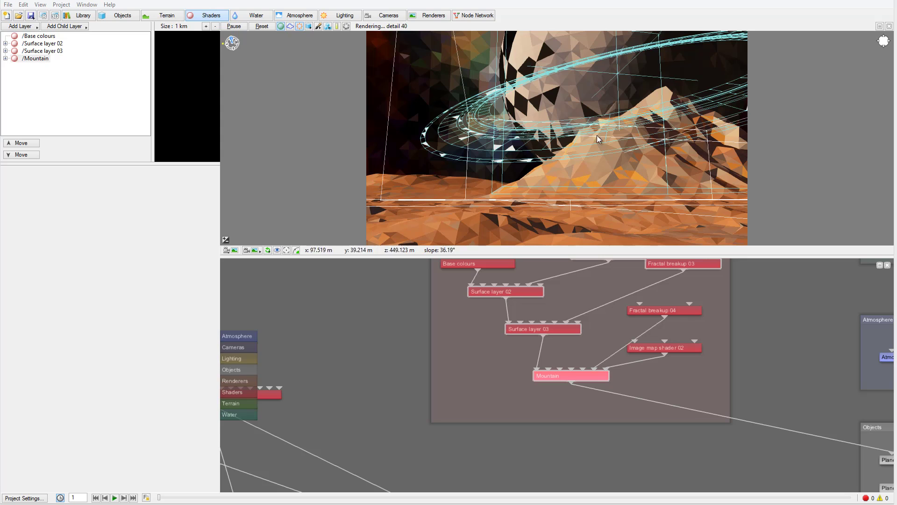
Show the atmosphere layers so Atmosphere 01's haze (0.385) and bluesky (7.05) densities appear
{"action": "left_click", "coordinate": [302, 16]}
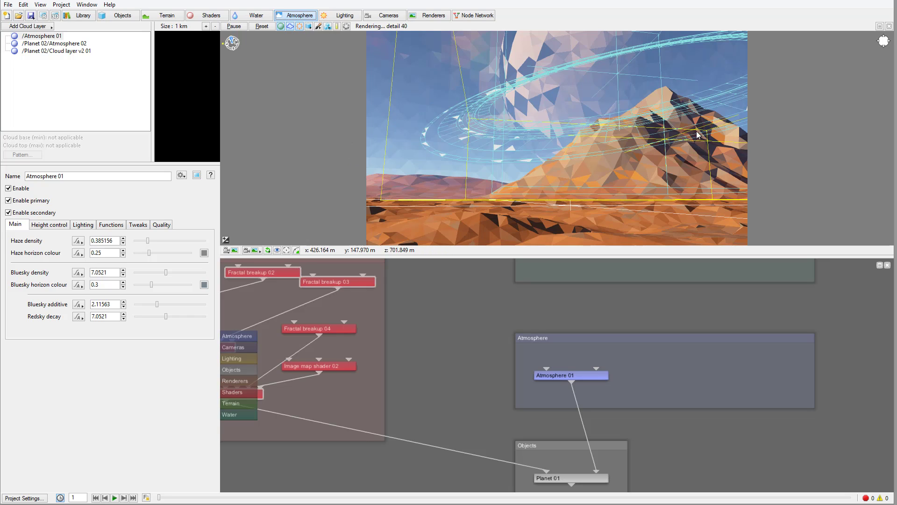
Set Atmosphere 01's haze density to 15.9168 and haze horizon colour to 0.075
{"action": "left_click", "coordinate": [48, 37]}
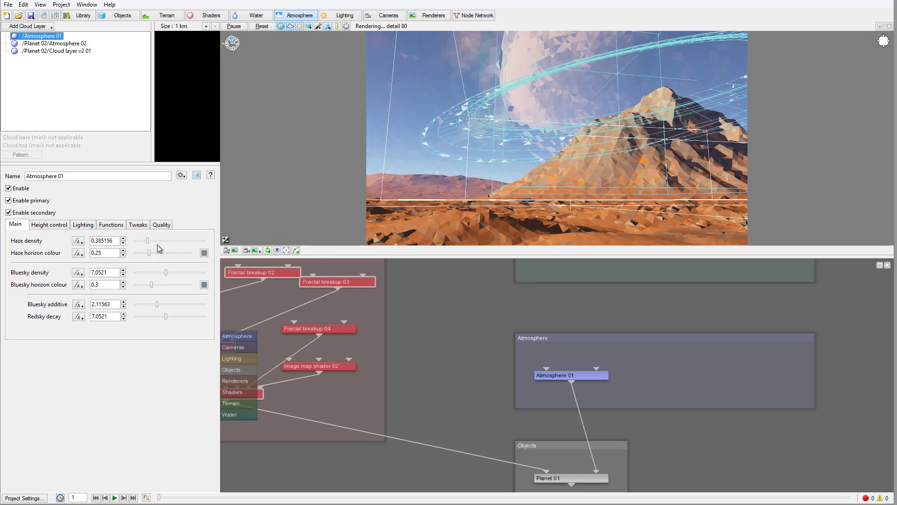
{"action": "left_click_drag", "start_coordinate": [148, 242], "coordinate": [177, 242]}
{"action": "left_click", "coordinate": [171, 242]}
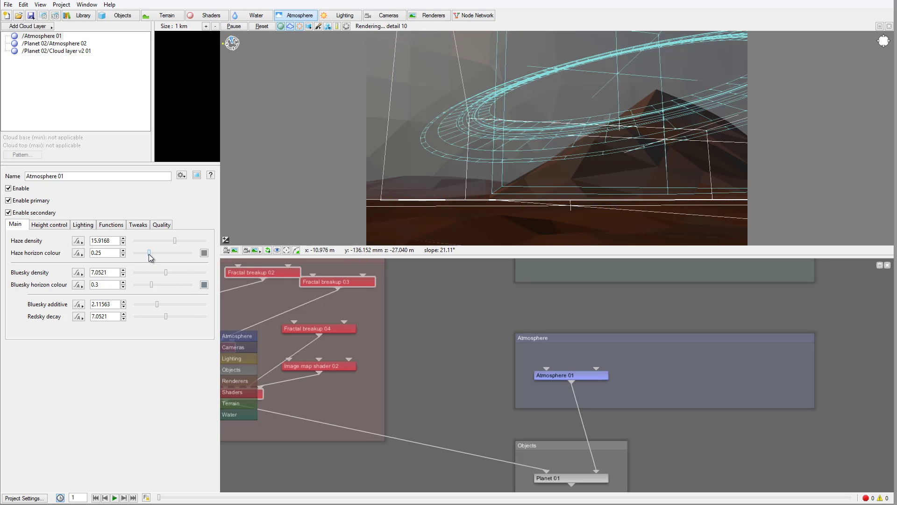
{"action": "left_click_drag", "start_coordinate": [148, 253], "coordinate": [139, 256]}
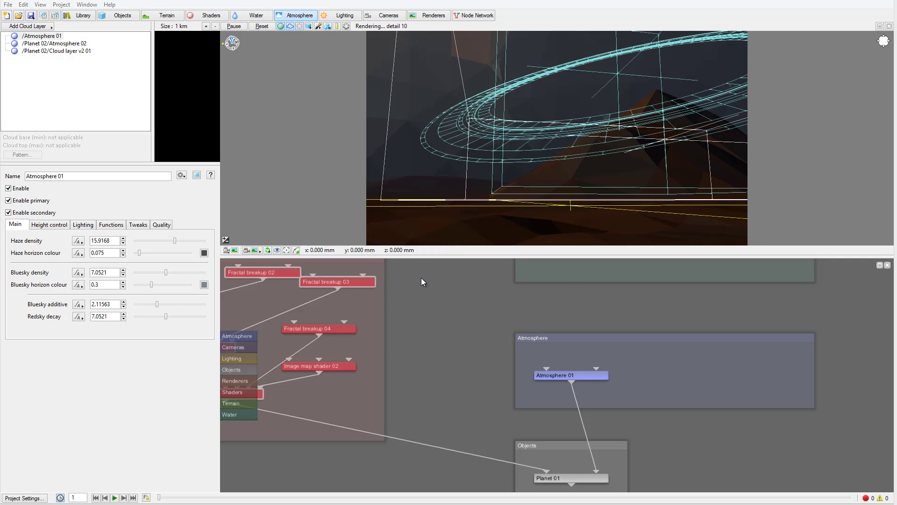
On the Height control tab, set haze exp height 200, bluesky exp height 800, and lower ceiling adjust
{"action": "left_click", "coordinate": [47, 225]}
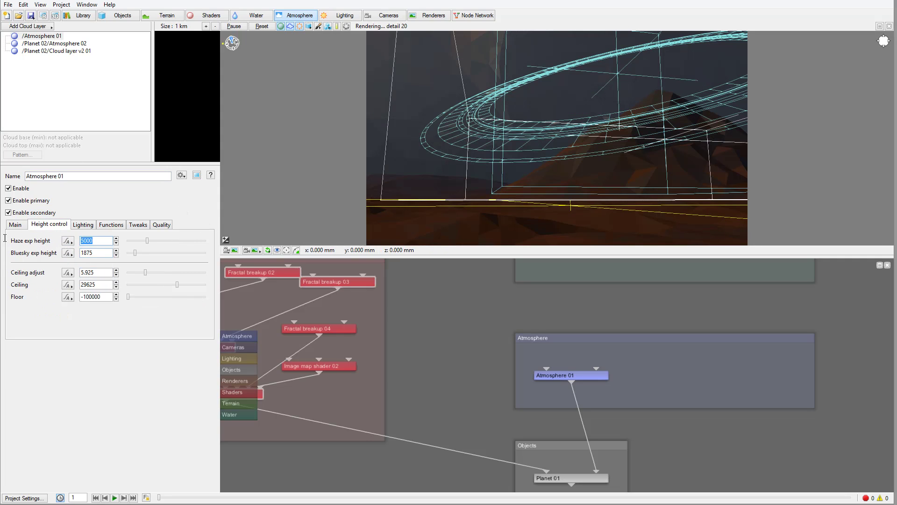
{"action": "key", "text": "Tab"}
{"action": "type", "text": "50"}
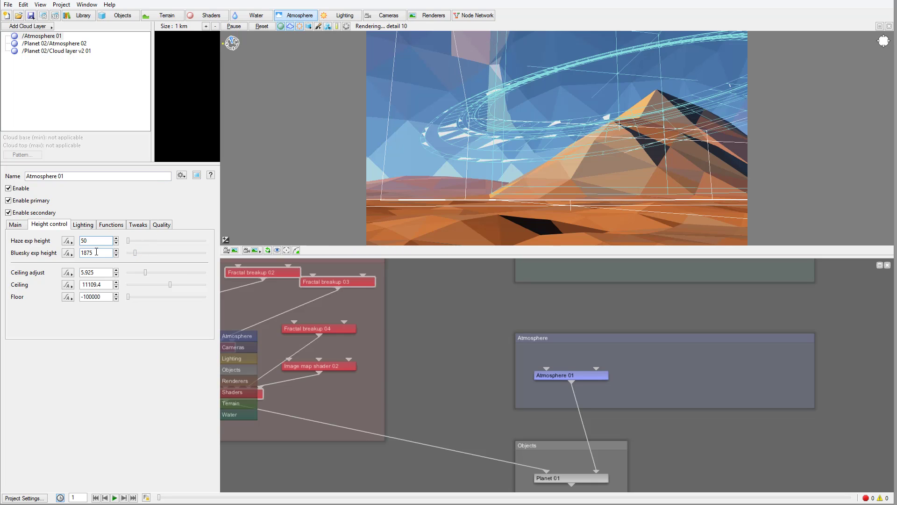
{"action": "key", "text": "Return"}
{"action": "type", "text": "800"}
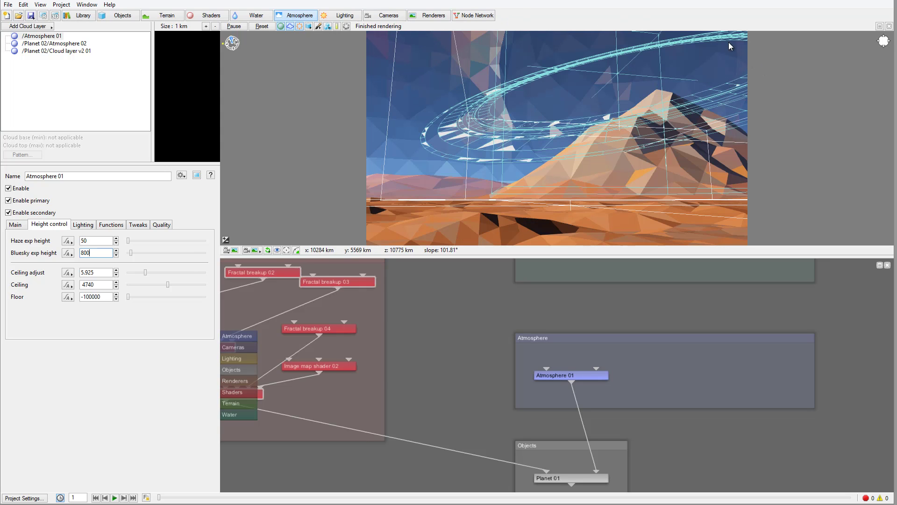
{"action": "key", "text": "Return"}
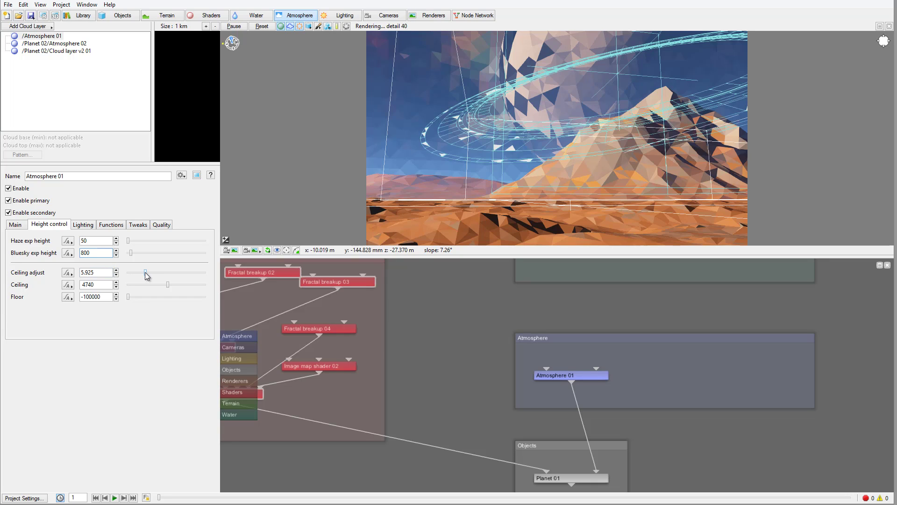
{"action": "mouse_move", "coordinate": [146, 275]}
{"action": "left_mouse_down"}
{"action": "mouse_move", "coordinate": [156, 284]}
{"action": "mouse_move", "coordinate": [132, 276]}
{"action": "left_mouse_up"}
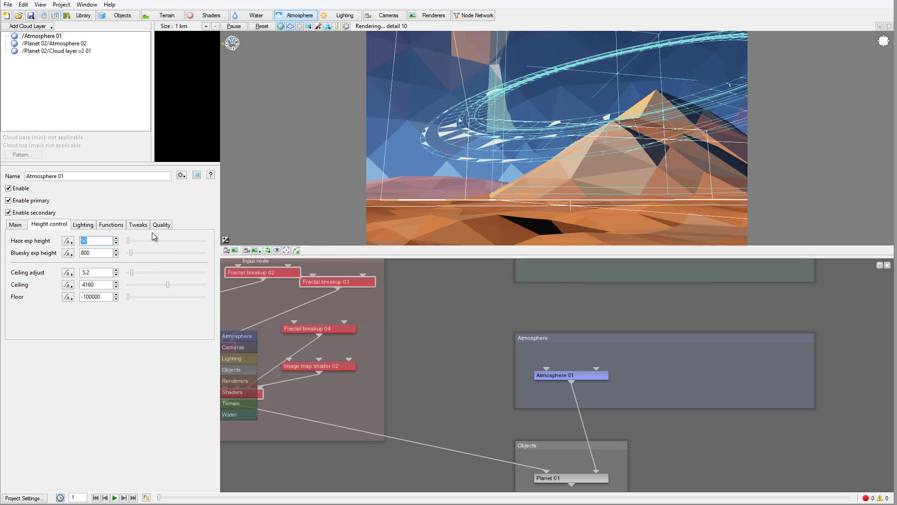
{"action": "type", "text": "100"}
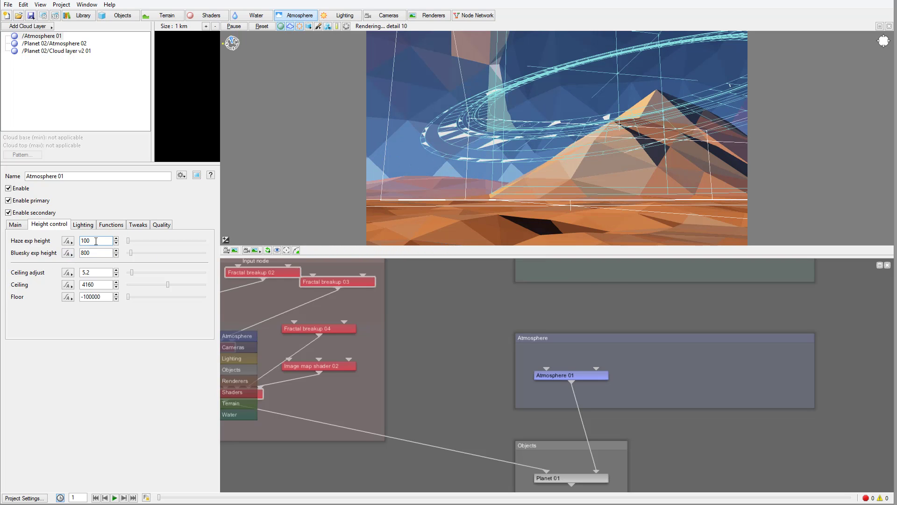
{"action": "left_click_drag", "start_coordinate": [92, 240], "coordinate": [1, 239]}
{"action": "type", "text": "200"}
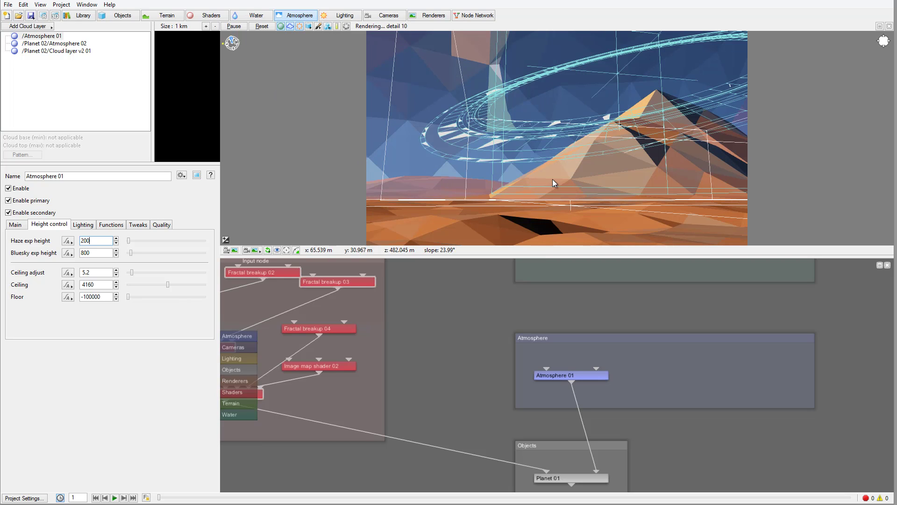
Raise the haze density to 44.051 and nudge the haze horizon colour up
{"action": "left_click", "coordinate": [18, 226]}
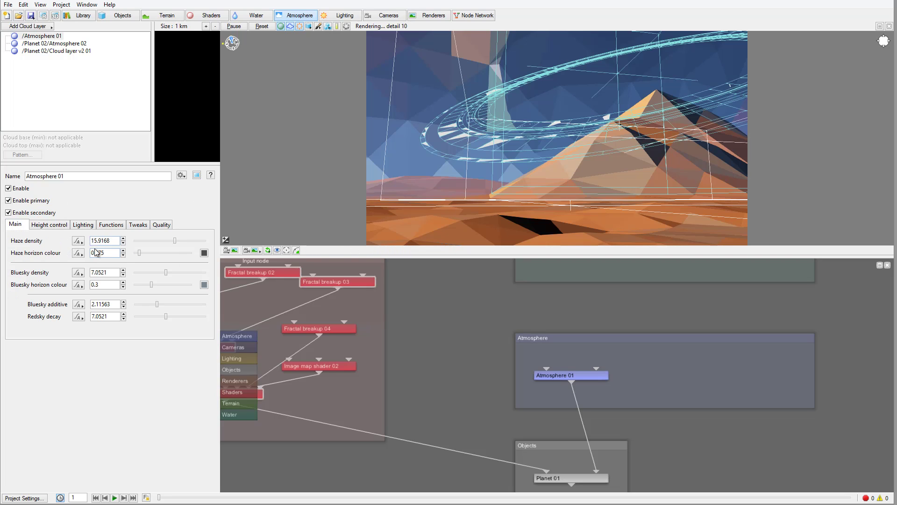
{"action": "left_click_drag", "start_coordinate": [176, 244], "coordinate": [190, 241]}
{"action": "left_click_drag", "start_coordinate": [141, 253], "coordinate": [143, 253]}
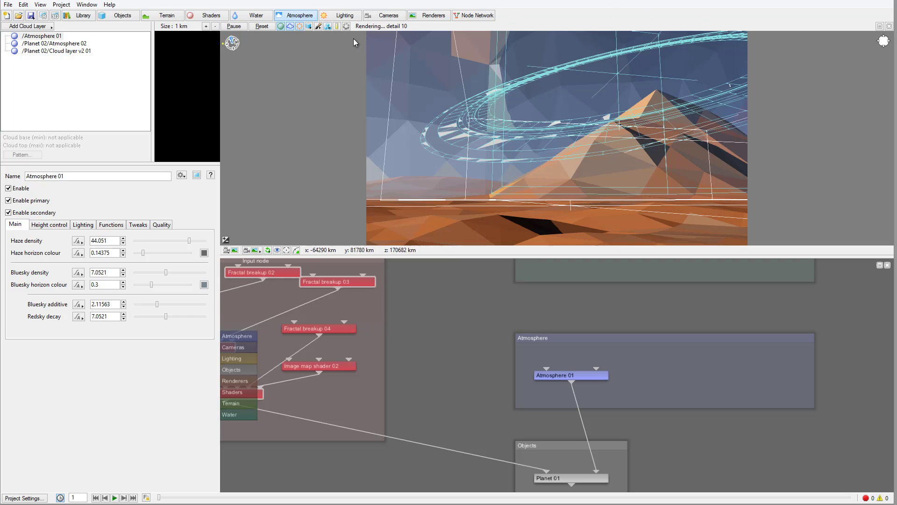
Set the haze exp height to 100
{"action": "left_click", "coordinate": [46, 226]}
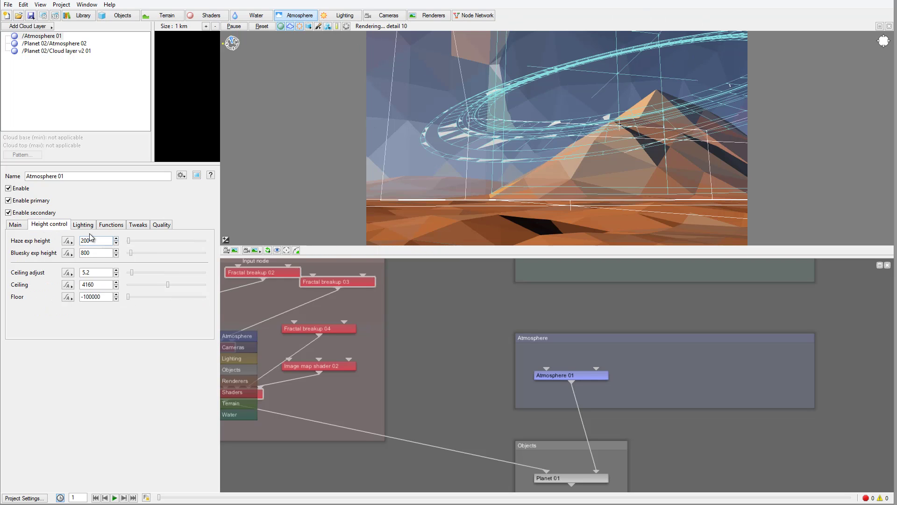
{"action": "double_click", "coordinate": [89, 241]}
{"action": "type", "text": "100"}
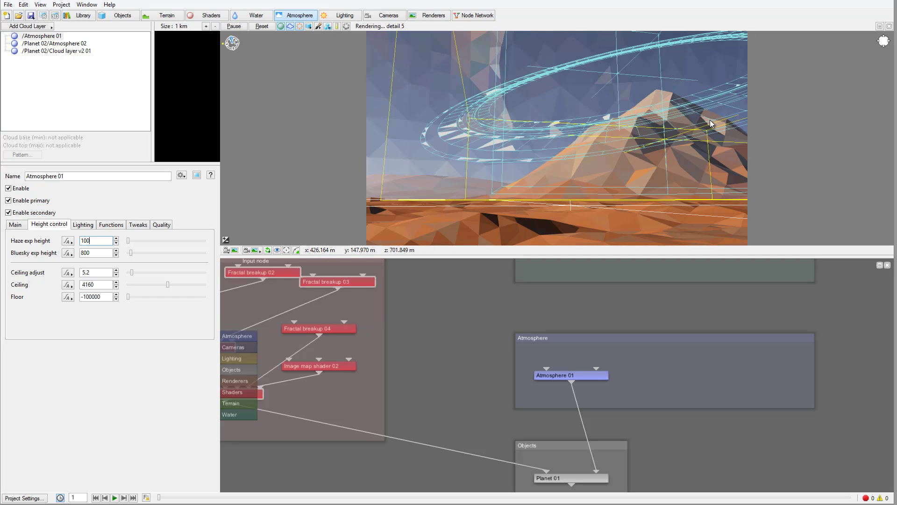
Lower bluesky density to 3.43924 and bluesky horizon colour, then start a test render
{"action": "left_click", "coordinate": [21, 225]}
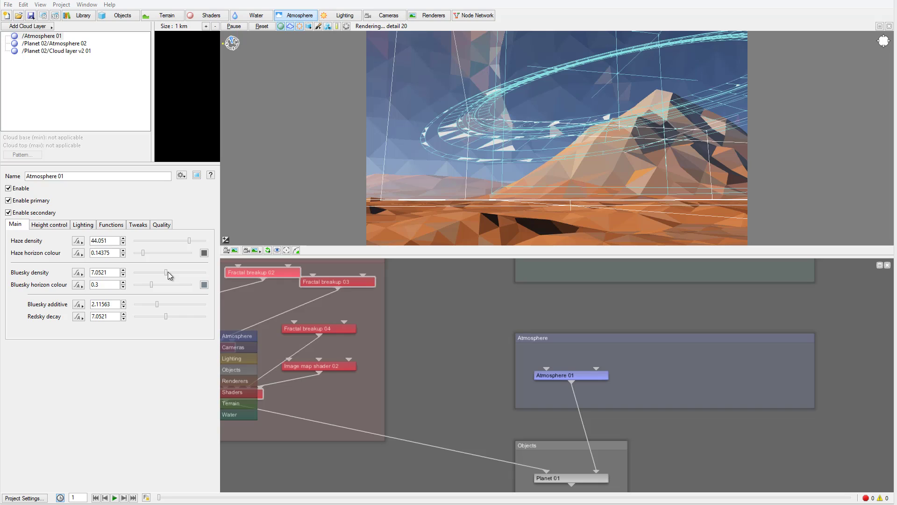
{"action": "left_click_drag", "start_coordinate": [167, 277], "coordinate": [160, 275]}
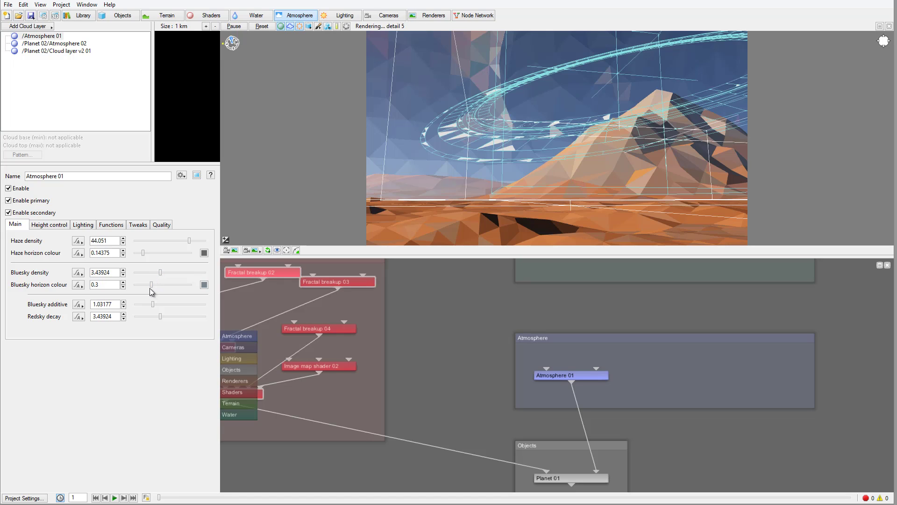
{"action": "left_click_drag", "start_coordinate": [150, 285], "coordinate": [145, 284]}
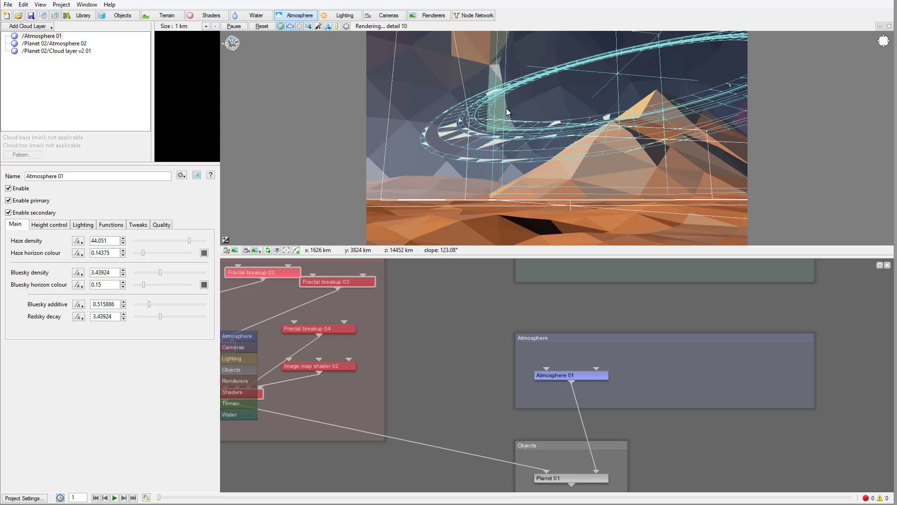
{"action": "left_click", "coordinate": [43, 15]}
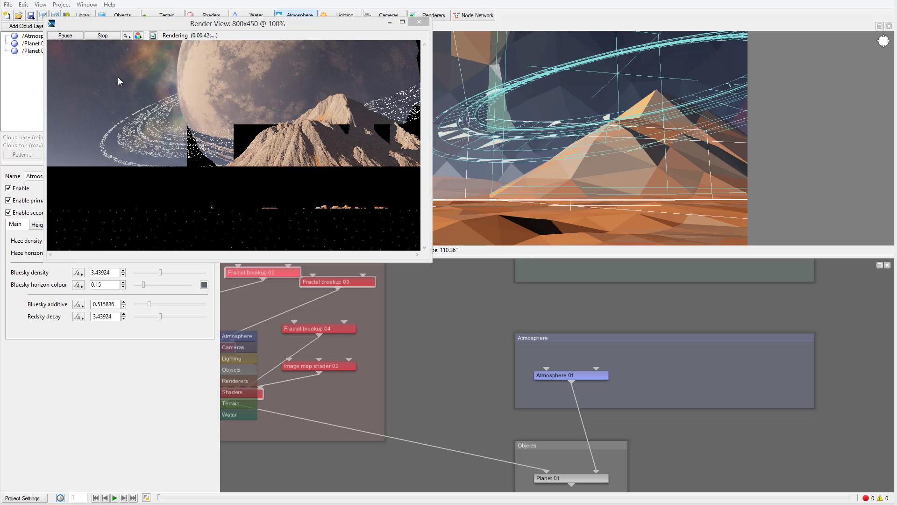
Close the Render View window and confirm stopping the test render
{"action": "left_click", "coordinate": [419, 22]}
{"action": "left_click", "coordinate": [471, 166]}
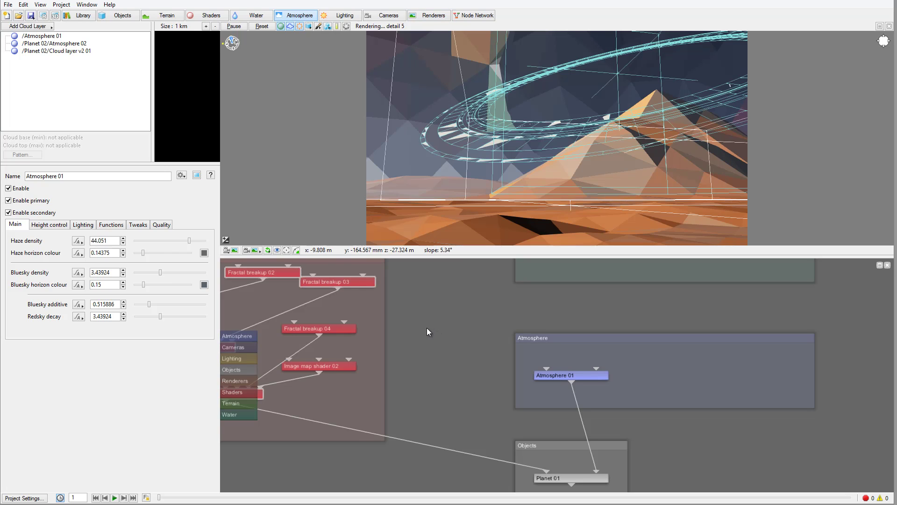
Open Power fractal shader v3 03's Colour settings inside Planet 02's internal network
{"action": "left_click_drag", "start_coordinate": [442, 339], "coordinate": [604, 329]}
{"action": "left_click_drag", "start_coordinate": [408, 307], "coordinate": [349, 292]}
{"action": "left_click_drag", "start_coordinate": [637, 420], "coordinate": [498, 266]}
{"action": "right_click", "coordinate": [515, 349]}
{"action": "left_click", "coordinate": [570, 364]}
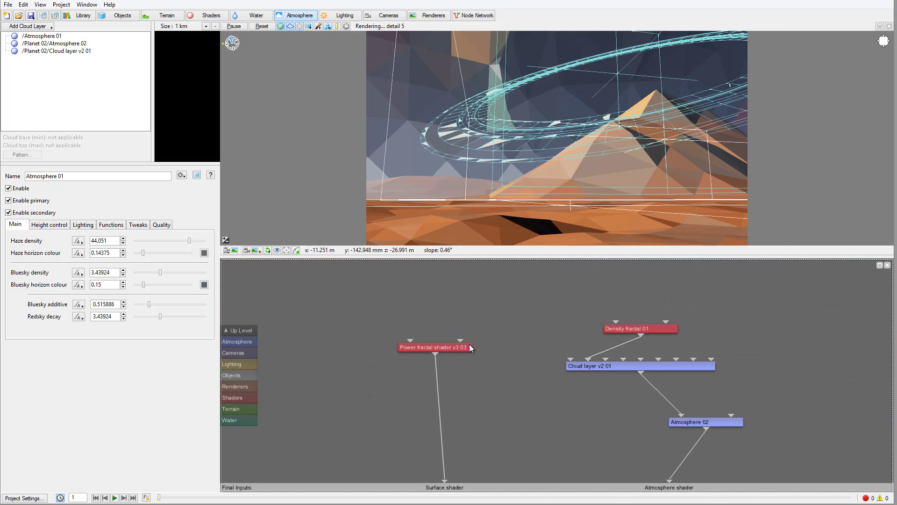
{"action": "double_click", "coordinate": [449, 348]}
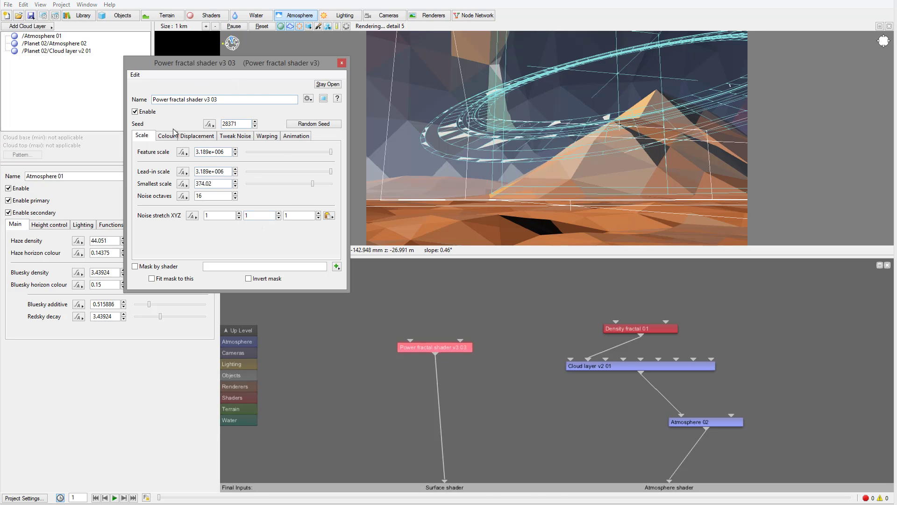
{"action": "left_click", "coordinate": [174, 135]}
Change the shader's high colour to greyish green and set a muted grey low colour
{"action": "left_click", "coordinate": [331, 152]}
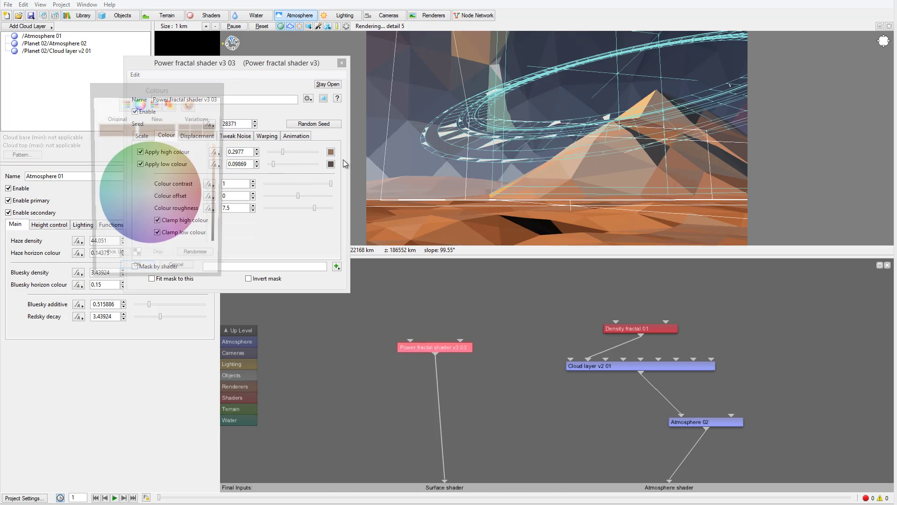
{"action": "left_click_drag", "start_coordinate": [165, 187], "coordinate": [151, 192]}
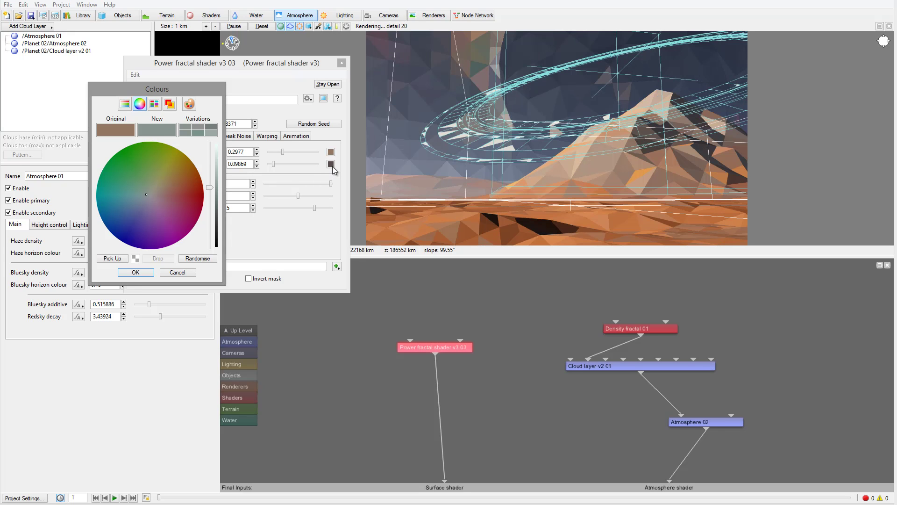
{"action": "left_click", "coordinate": [135, 272]}
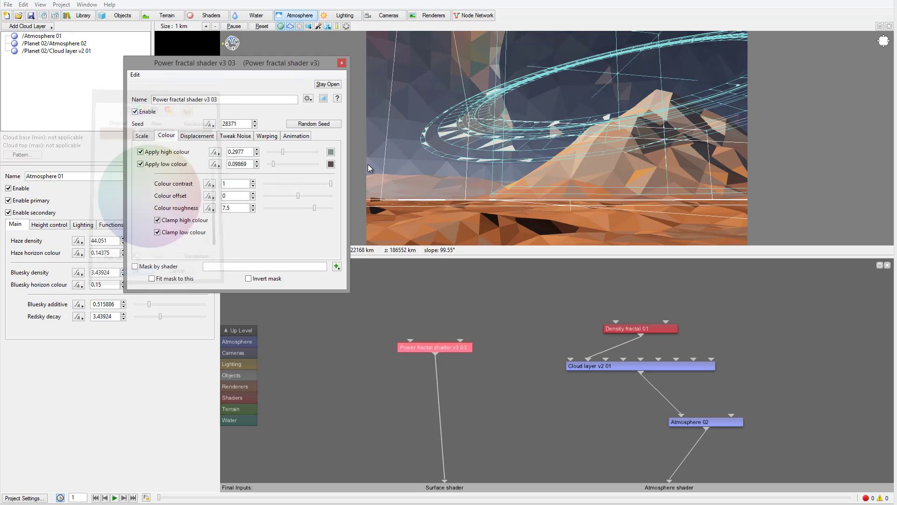
{"action": "left_click", "coordinate": [330, 164]}
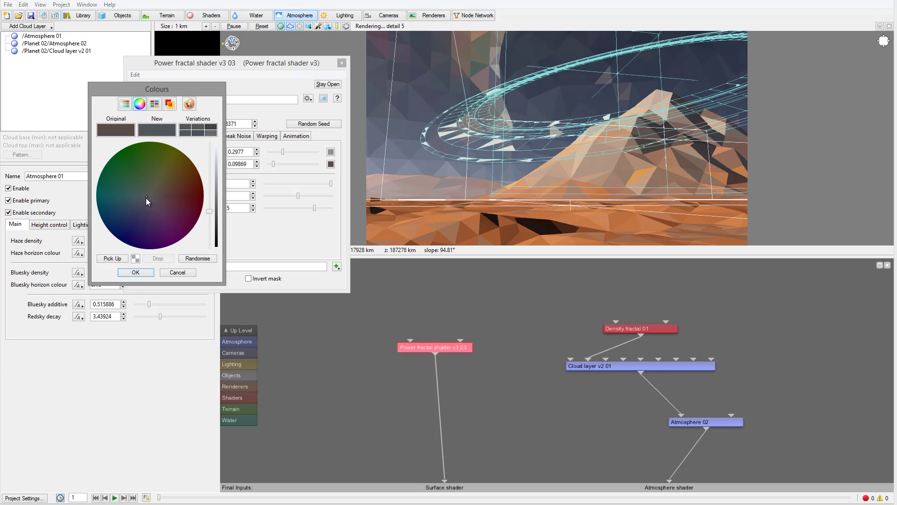
{"action": "left_click", "coordinate": [135, 272]}
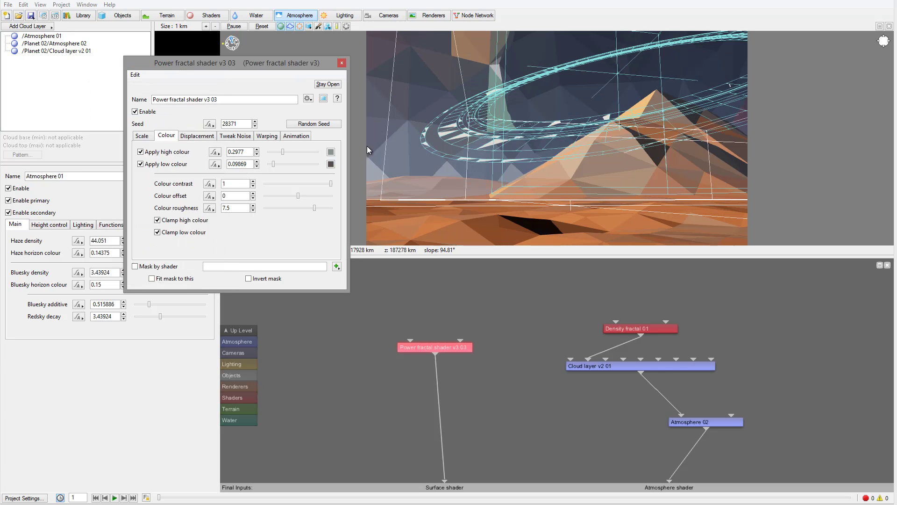
{"action": "left_click", "coordinate": [342, 62]}
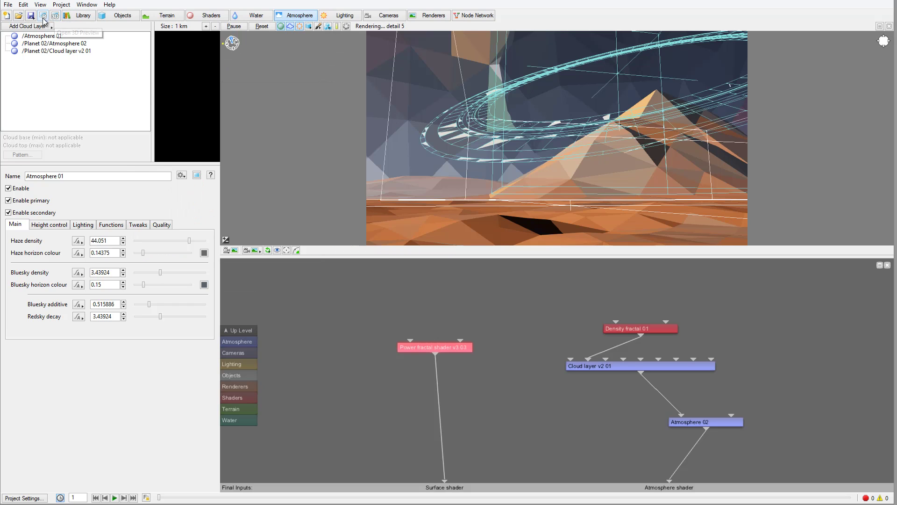
{"action": "left_click", "coordinate": [43, 17]}
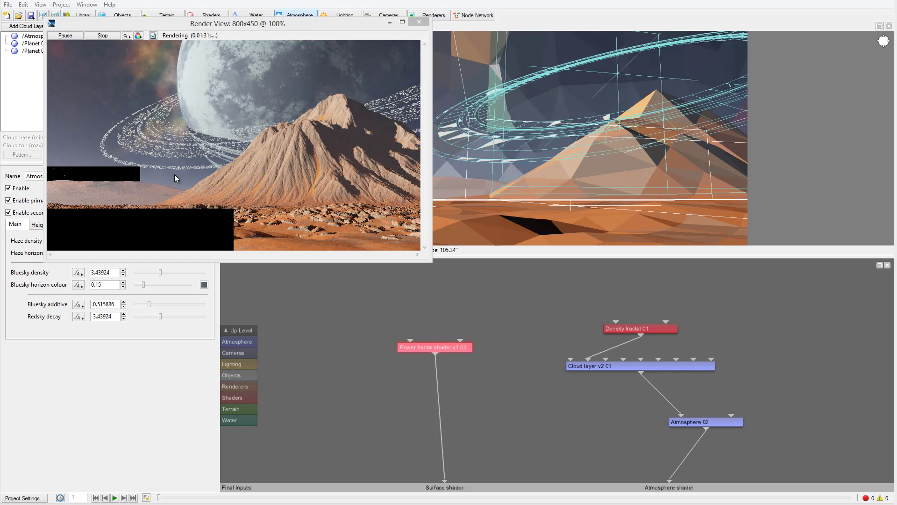
{"action": "left_click", "coordinate": [419, 21]}
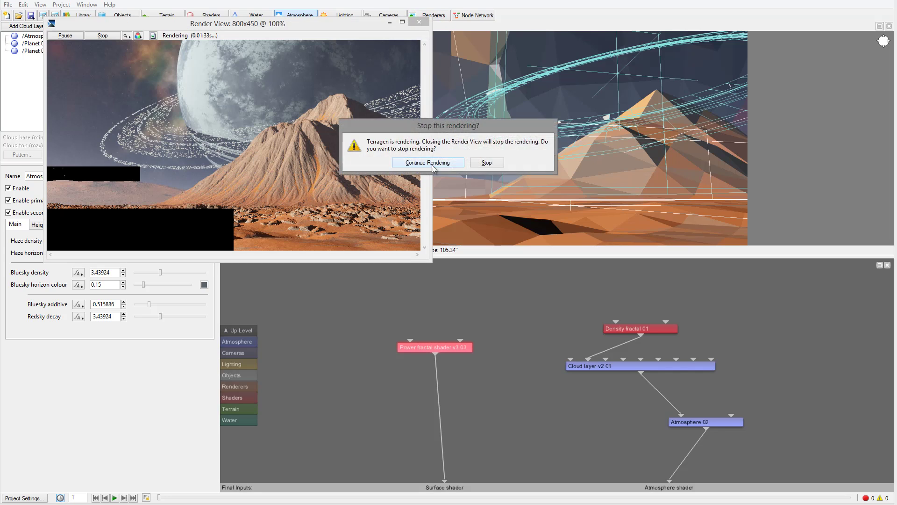
{"action": "left_click", "coordinate": [487, 166]}
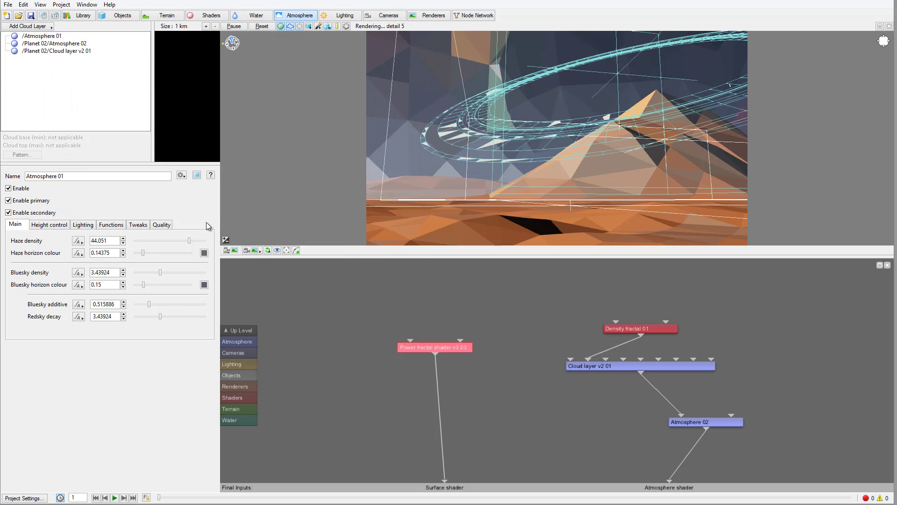
Give the haze a slightly darker bluish-grey horizon colour and raise haze density to 62.67
{"action": "left_click", "coordinate": [204, 252]}
{"action": "left_click_drag", "start_coordinate": [150, 195], "coordinate": [144, 198]}
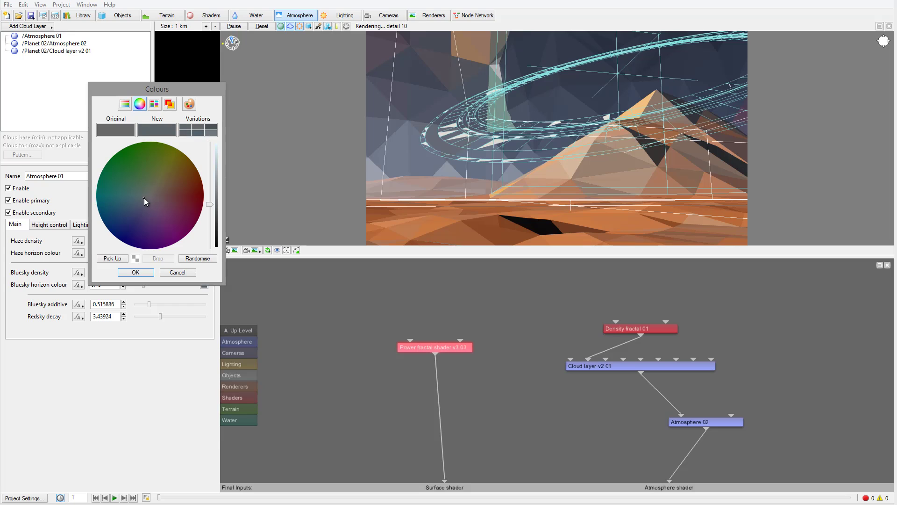
{"action": "left_click", "coordinate": [136, 272]}
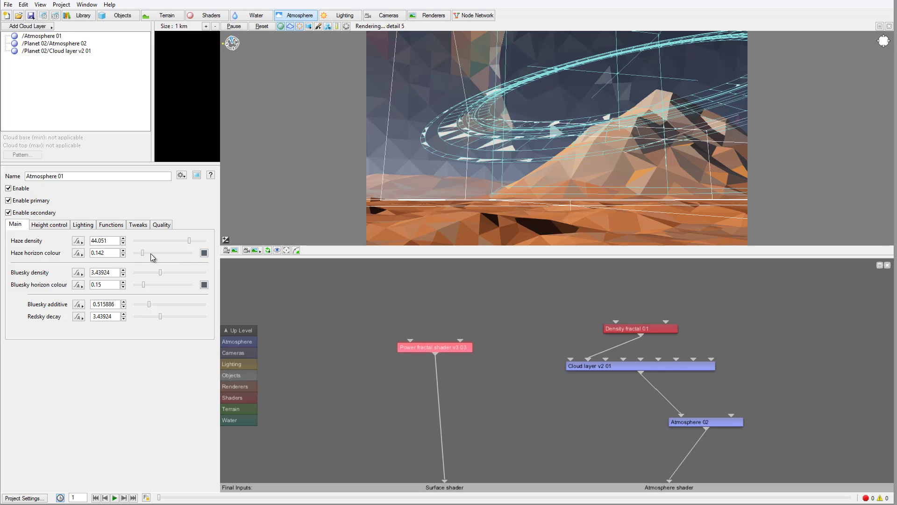
{"action": "left_click_drag", "start_coordinate": [143, 253], "coordinate": [141, 255]}
{"action": "left_click_drag", "start_coordinate": [193, 242], "coordinate": [196, 241]}
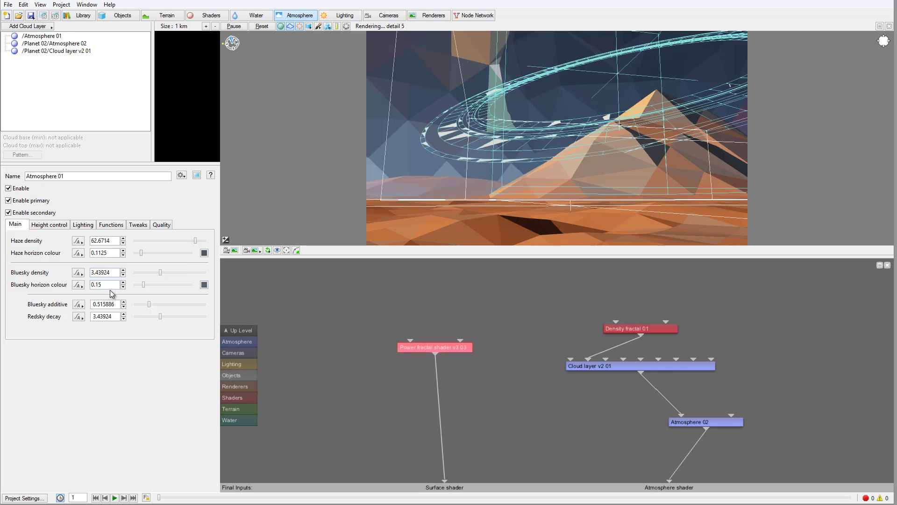
Set the bluesky horizon colour to 0.19375
{"action": "left_click", "coordinate": [204, 284]}
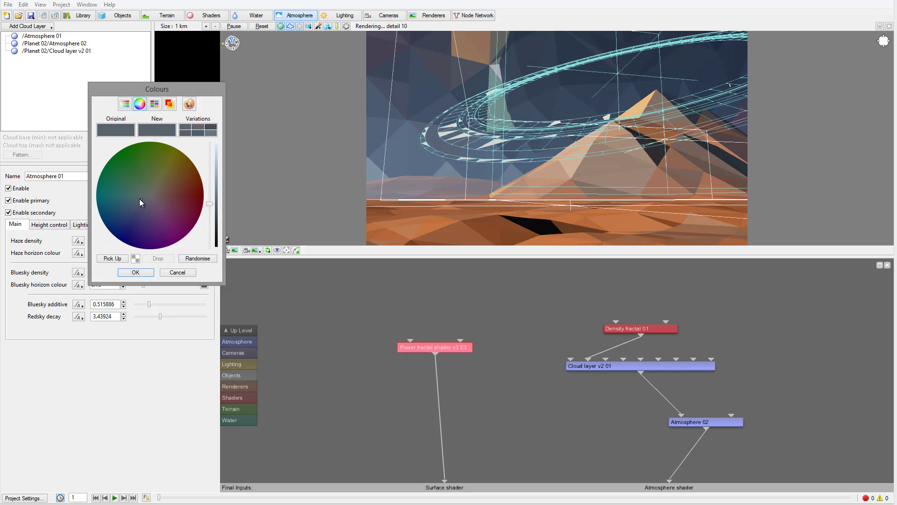
{"action": "left_click", "coordinate": [136, 272]}
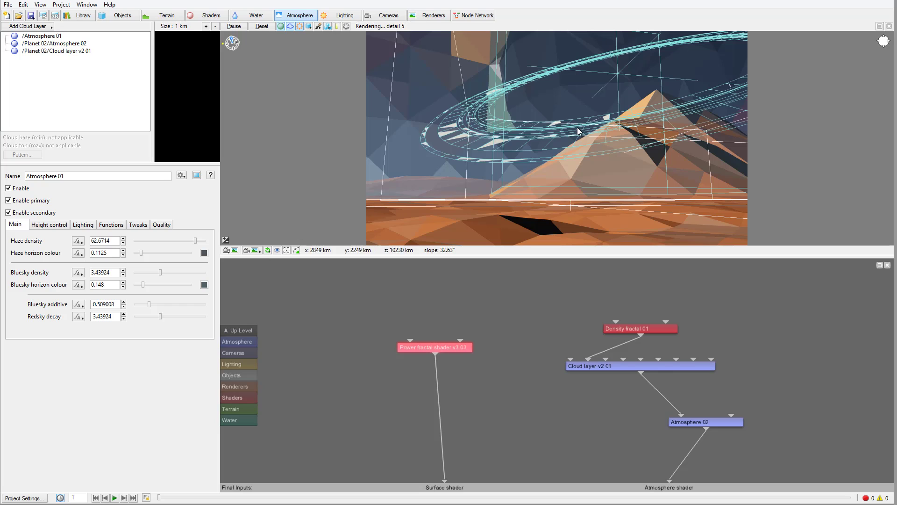
{"action": "left_click_drag", "start_coordinate": [141, 286], "coordinate": [162, 273]}
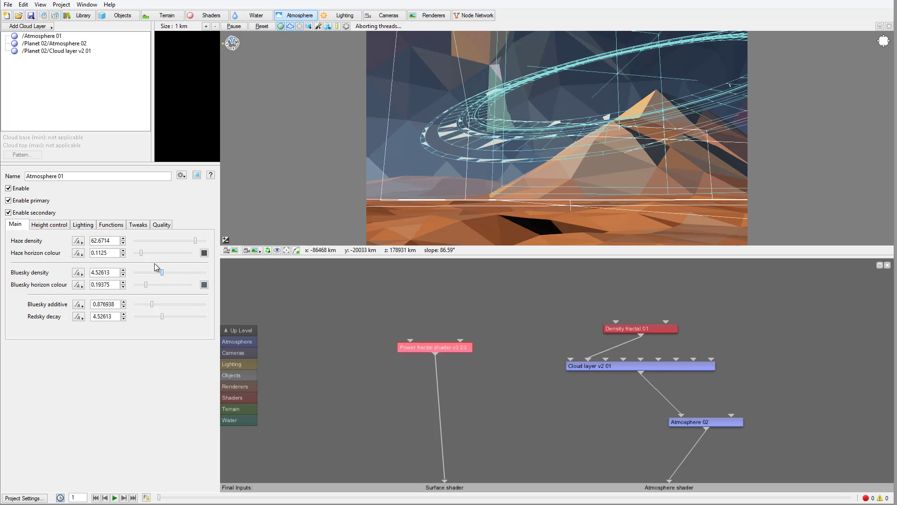
Set Atmosphere 01's haze exp height to 120 on the Height control tab
{"action": "left_click", "coordinate": [50, 224]}
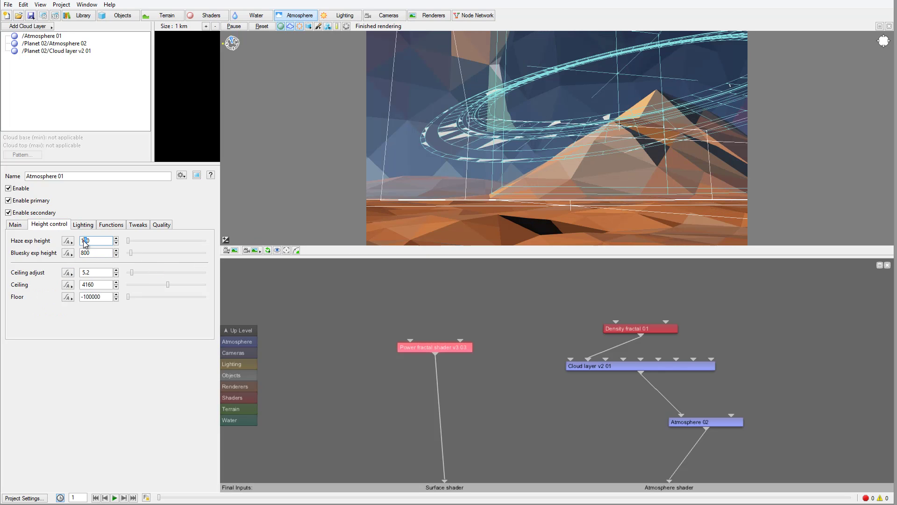
{"action": "key", "text": "BackSpace"}
{"action": "type", "text": "2"}
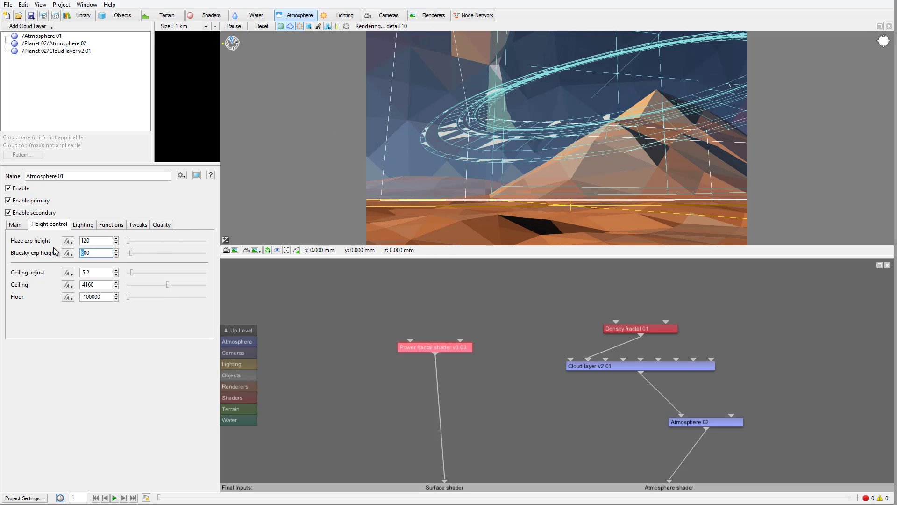
{"action": "type", "text": "10"}
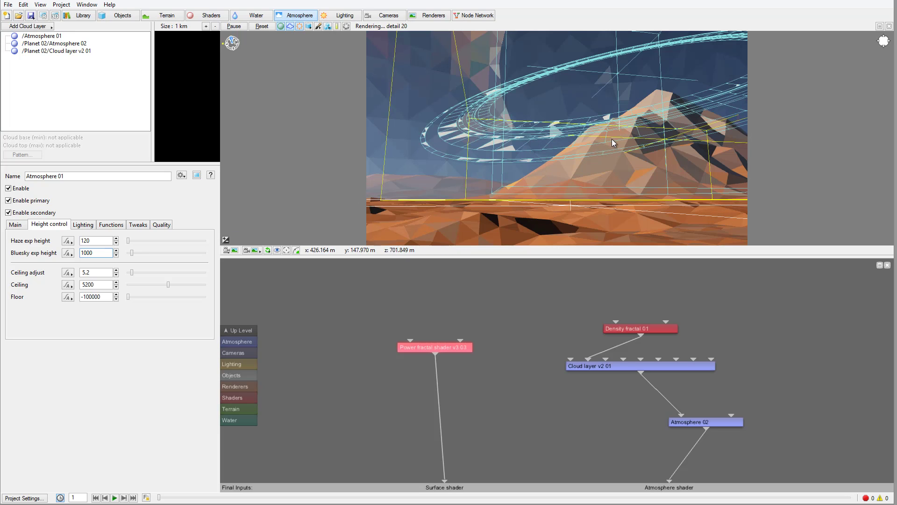
Lower the enviro light and tint to about 0.91 on the Lighting tab
{"action": "left_click", "coordinate": [85, 224]}
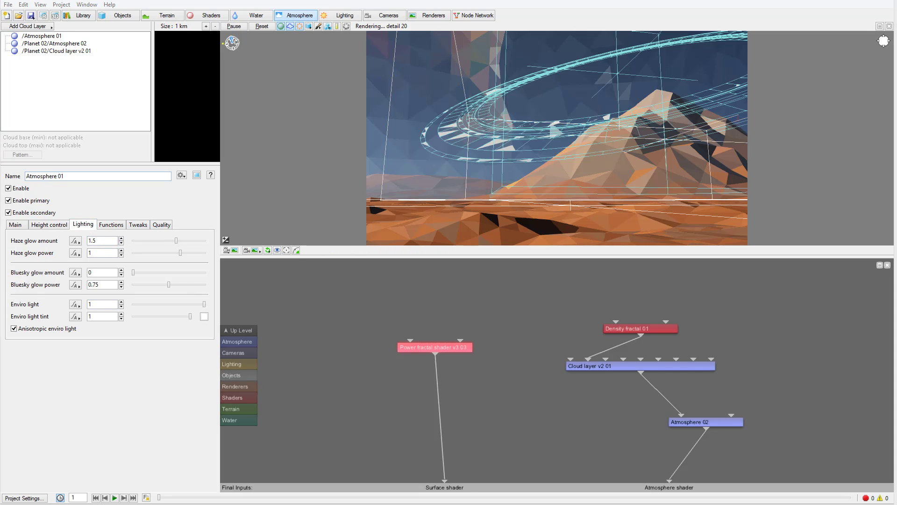
{"action": "left_click_drag", "start_coordinate": [205, 306], "coordinate": [199, 307]}
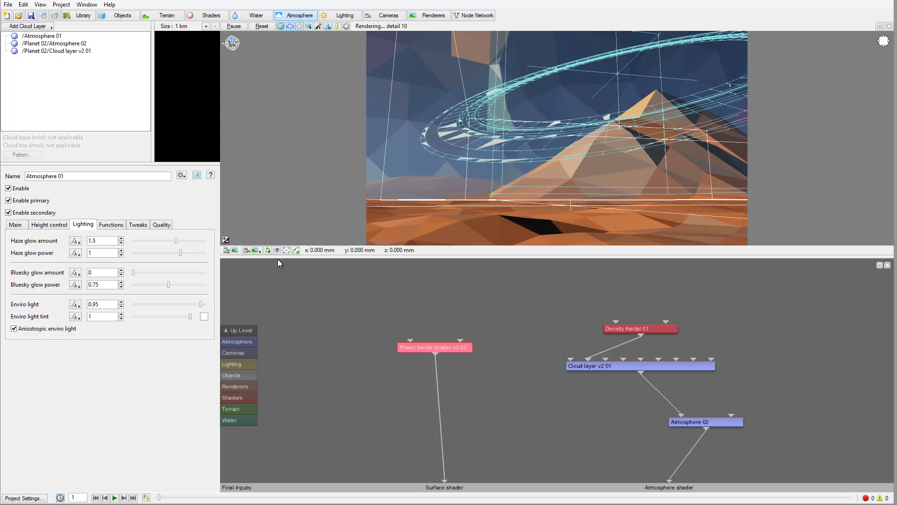
{"action": "left_click_drag", "start_coordinate": [200, 305], "coordinate": [186, 318]}
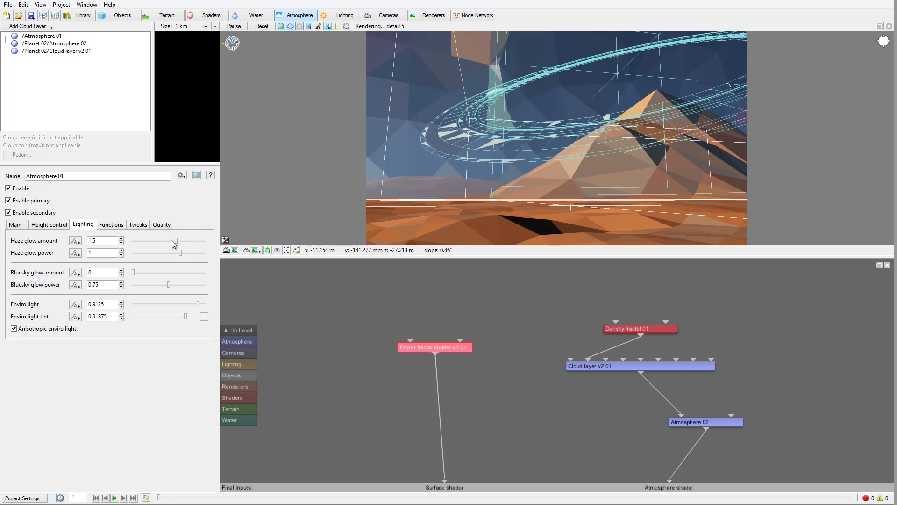
Set haze glow amount 1.3225, haze glow power 1.125, and bluesky glow about 0.0077
{"action": "mouse_move", "coordinate": [177, 240]}
{"action": "left_mouse_down"}
{"action": "mouse_move", "coordinate": [154, 241]}
{"action": "mouse_move", "coordinate": [164, 243]}
{"action": "left_mouse_up"}
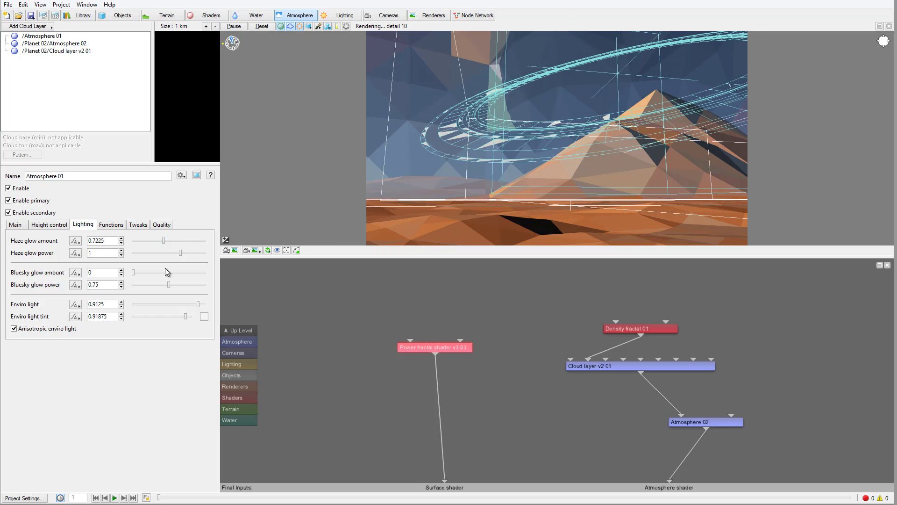
{"action": "left_click_drag", "start_coordinate": [164, 244], "coordinate": [166, 244]}
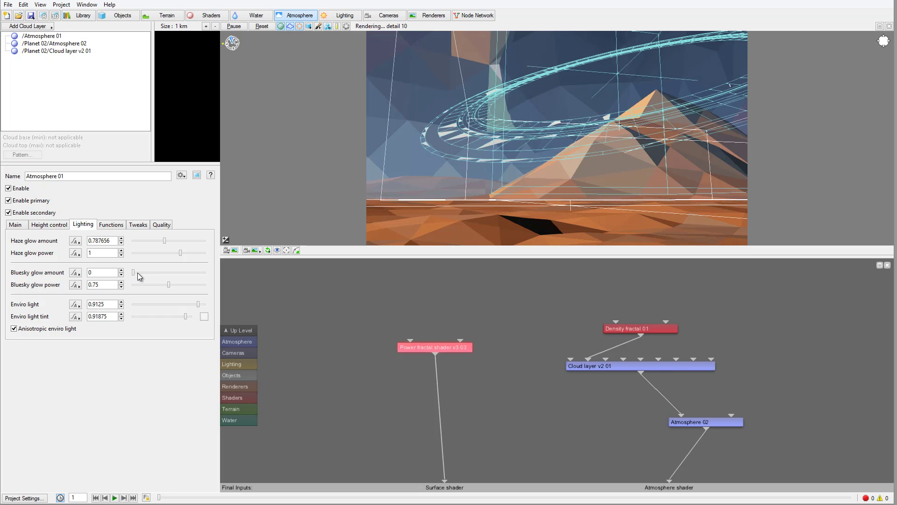
{"action": "left_click_drag", "start_coordinate": [137, 276], "coordinate": [142, 276]}
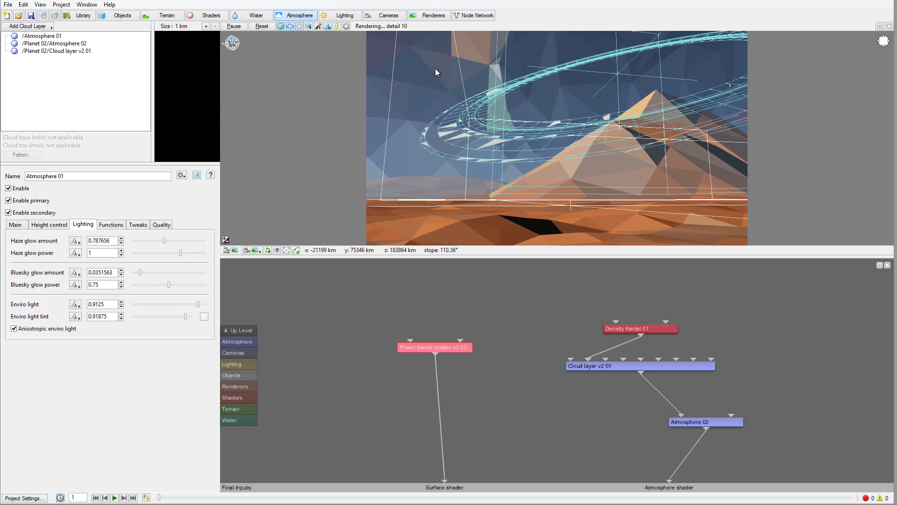
{"action": "left_click_drag", "start_coordinate": [139, 273], "coordinate": [136, 273]}
{"action": "left_click_drag", "start_coordinate": [162, 244], "coordinate": [175, 241]}
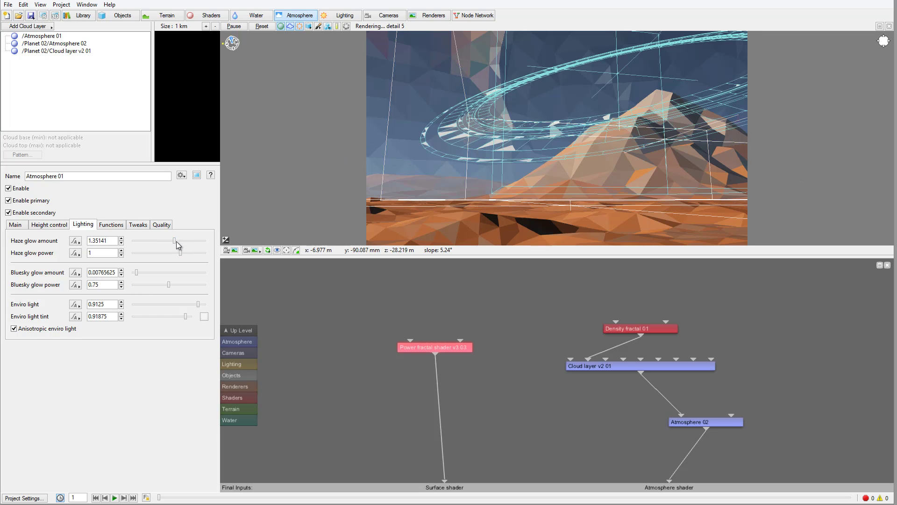
{"action": "left_click_drag", "start_coordinate": [176, 241], "coordinate": [186, 253]}
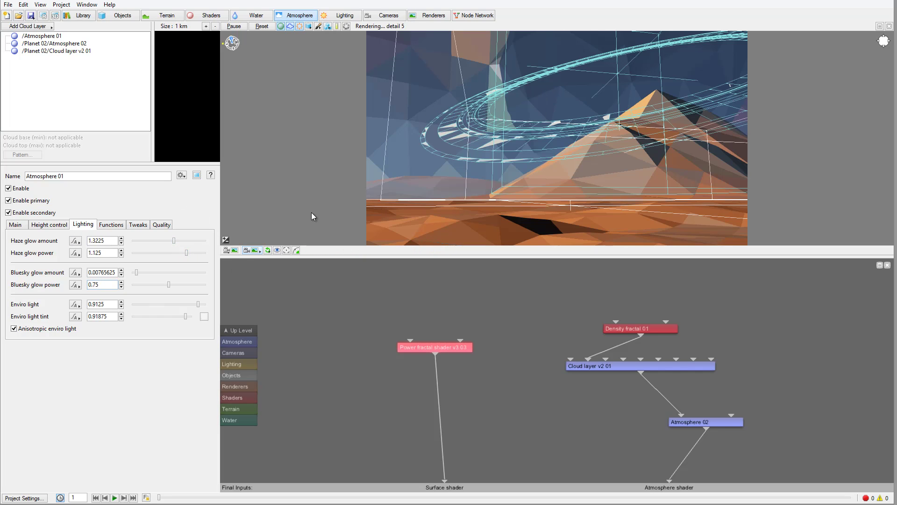
{"action": "left_click", "coordinate": [43, 15]}
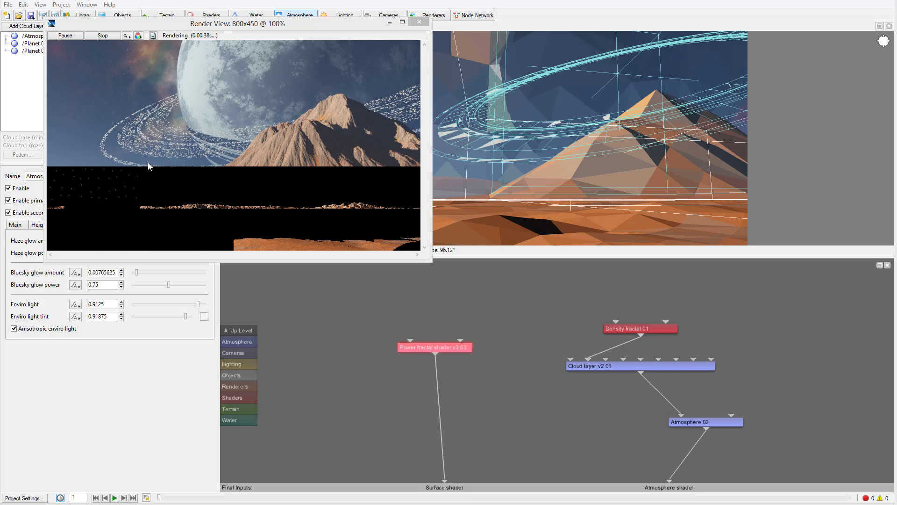
{"action": "left_click", "coordinate": [420, 22]}
{"action": "left_click", "coordinate": [490, 163]}
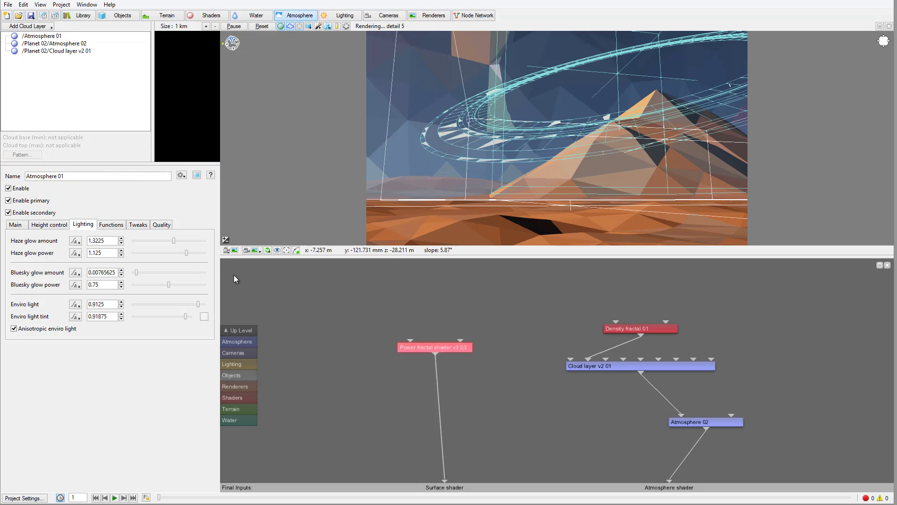
Return to Planet 02's internal network and open Power fractal shader v3 03's Colour settings
{"action": "left_click", "coordinate": [241, 329]}
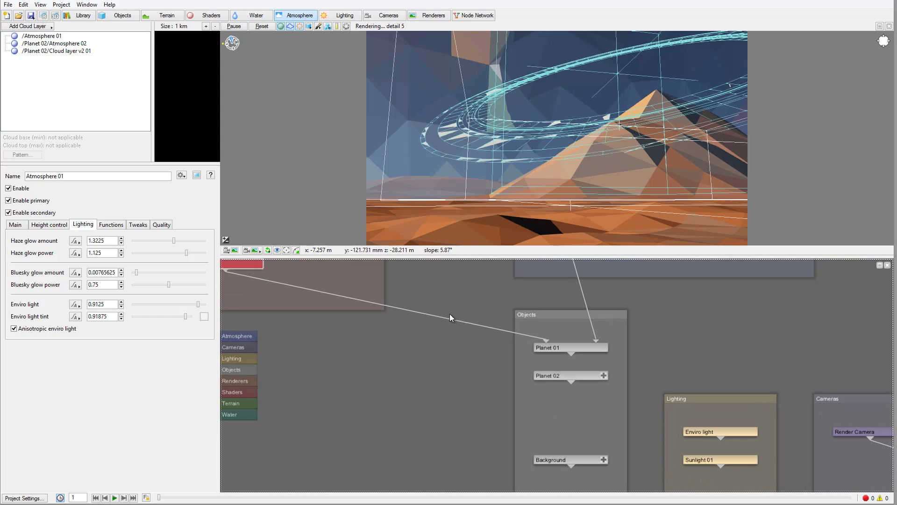
{"action": "right_click", "coordinate": [569, 374]}
{"action": "left_click", "coordinate": [613, 392]}
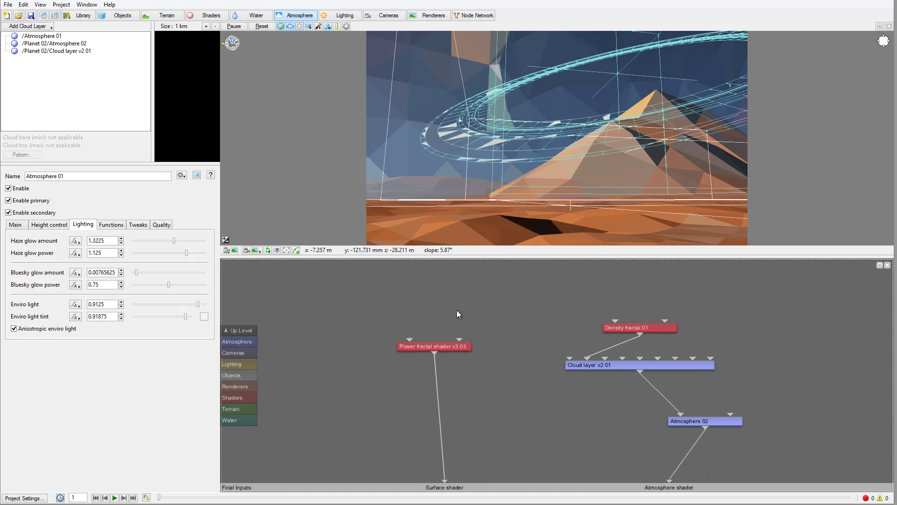
{"action": "double_click", "coordinate": [431, 347]}
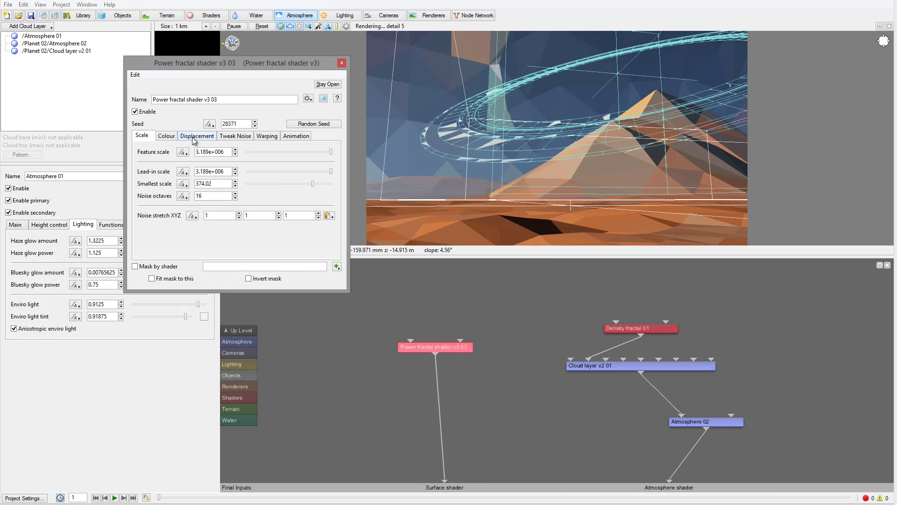
{"action": "left_click", "coordinate": [167, 136]}
Brighten the shader's high colour to 0.3636, darken the low colour, and close the editor
{"action": "left_click", "coordinate": [330, 152]}
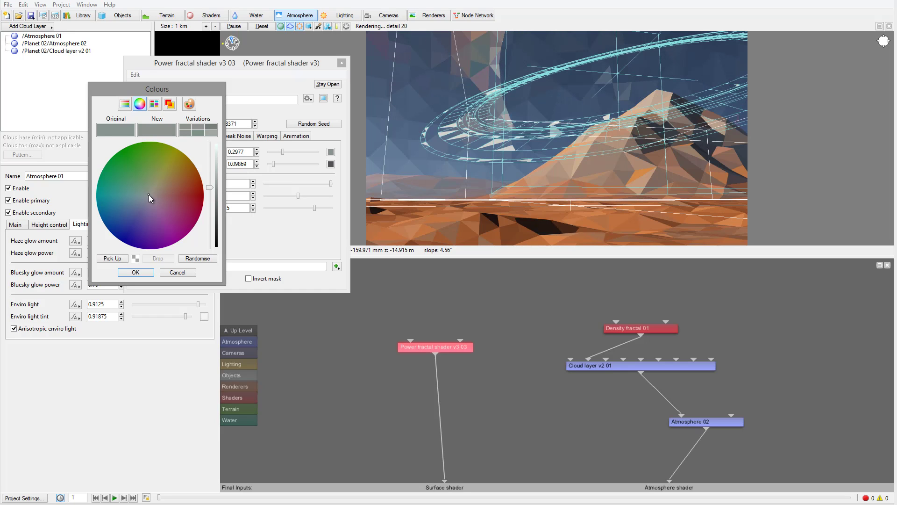
{"action": "left_click_drag", "start_coordinate": [208, 188], "coordinate": [209, 181]}
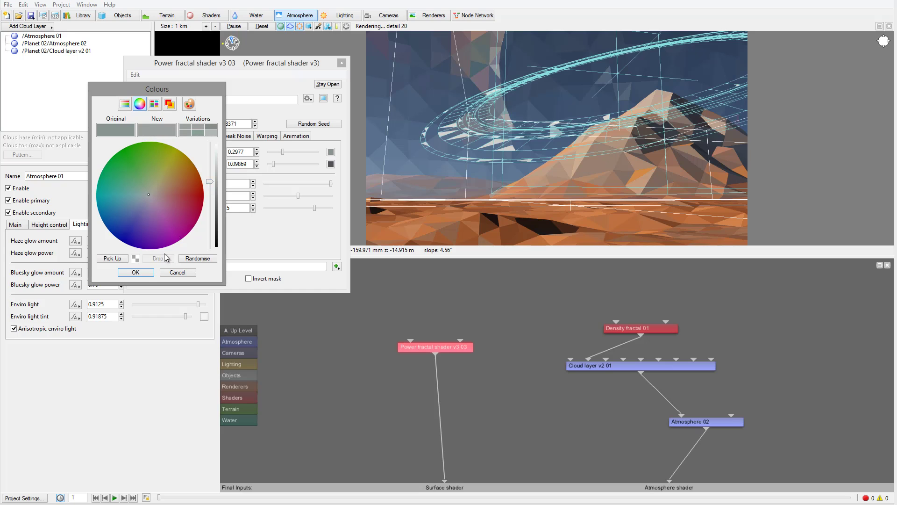
{"action": "left_click", "coordinate": [152, 272]}
{"action": "left_click", "coordinate": [330, 164]}
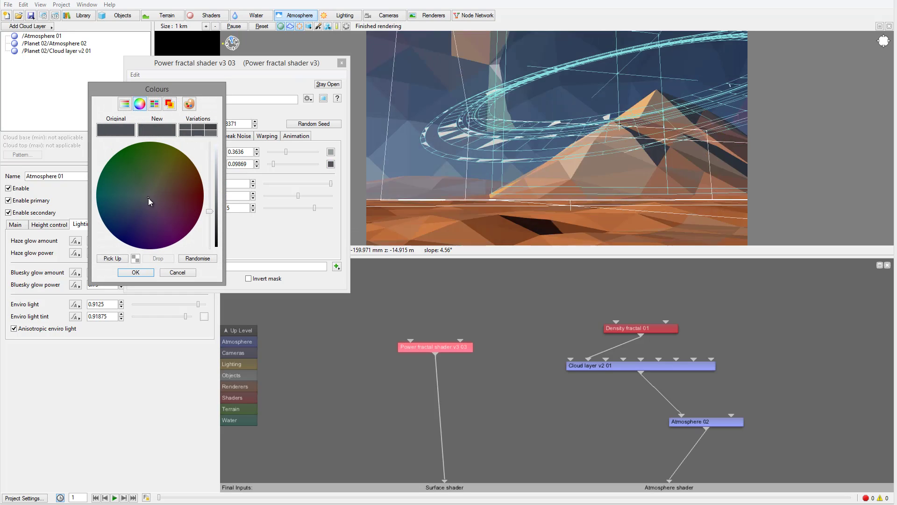
{"action": "left_click", "coordinate": [132, 272]}
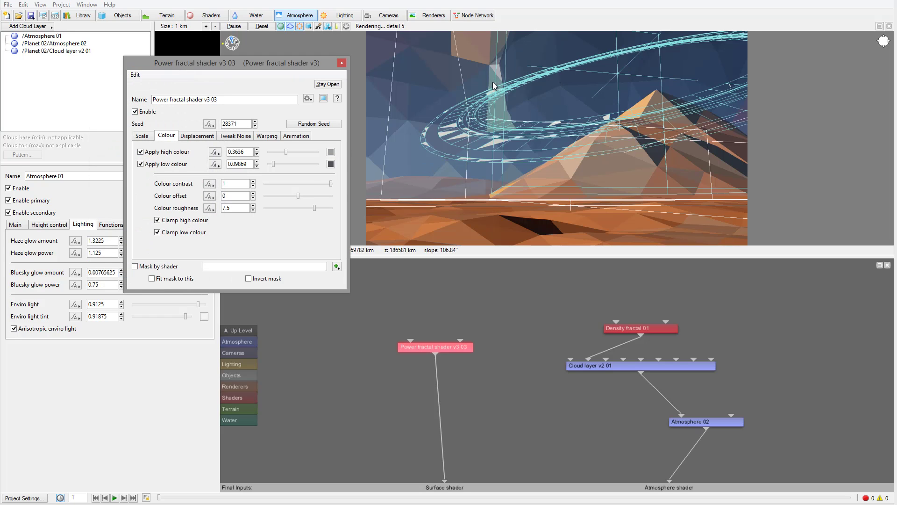
{"action": "left_click", "coordinate": [341, 63]}
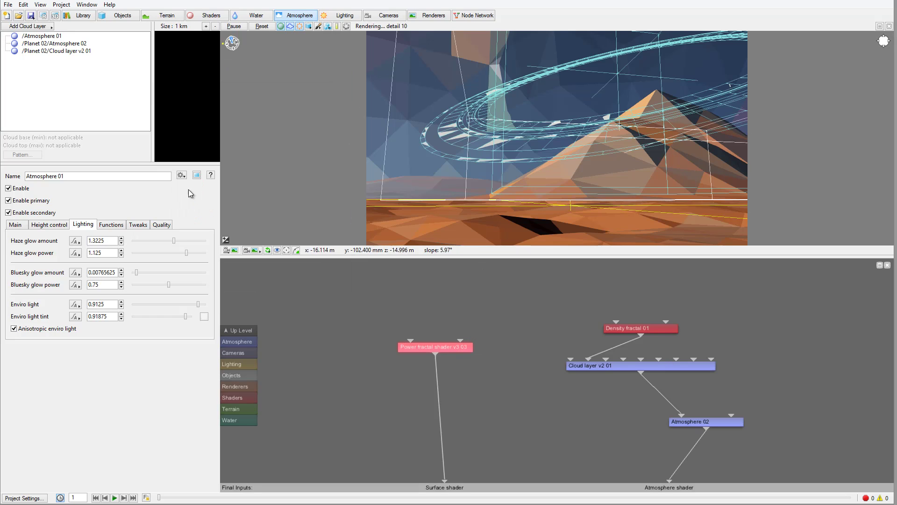
Add a localised Cumulus cloud layer at the top level of the node network
{"action": "left_click", "coordinate": [238, 330]}
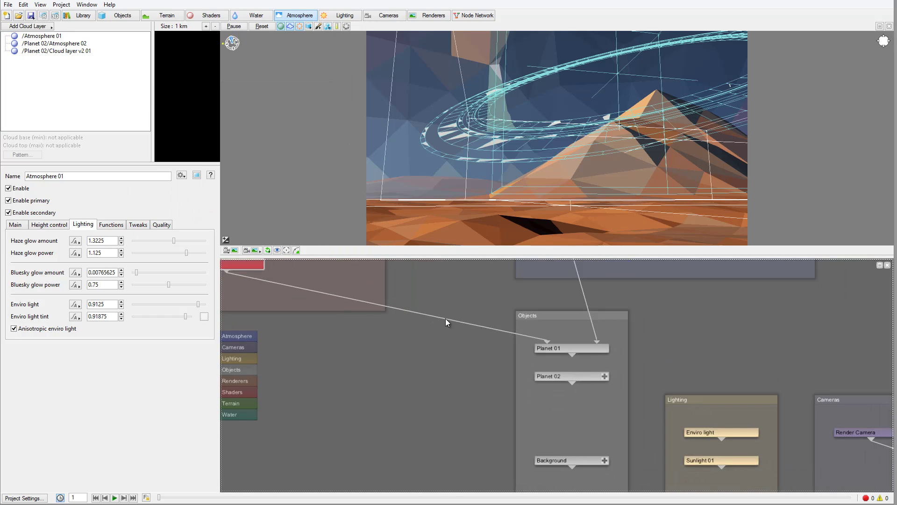
{"action": "left_click", "coordinate": [47, 26]}
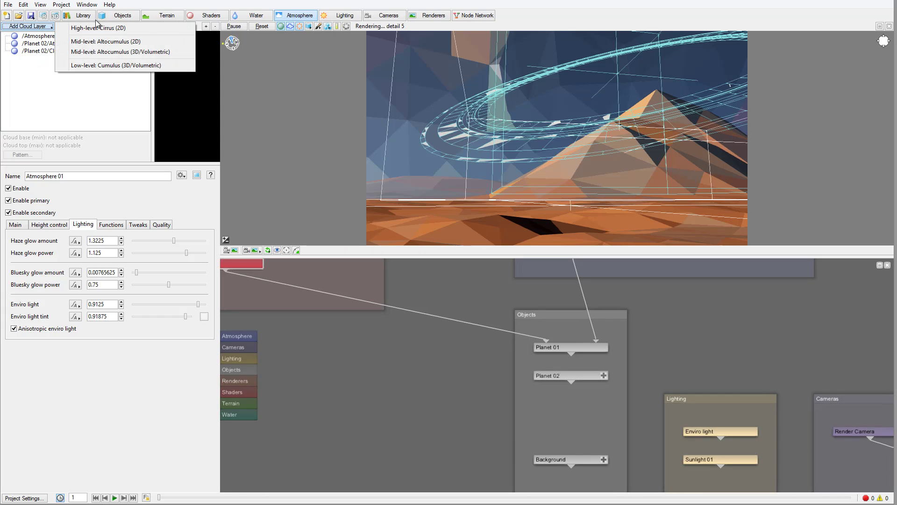
{"action": "left_click", "coordinate": [93, 66]}
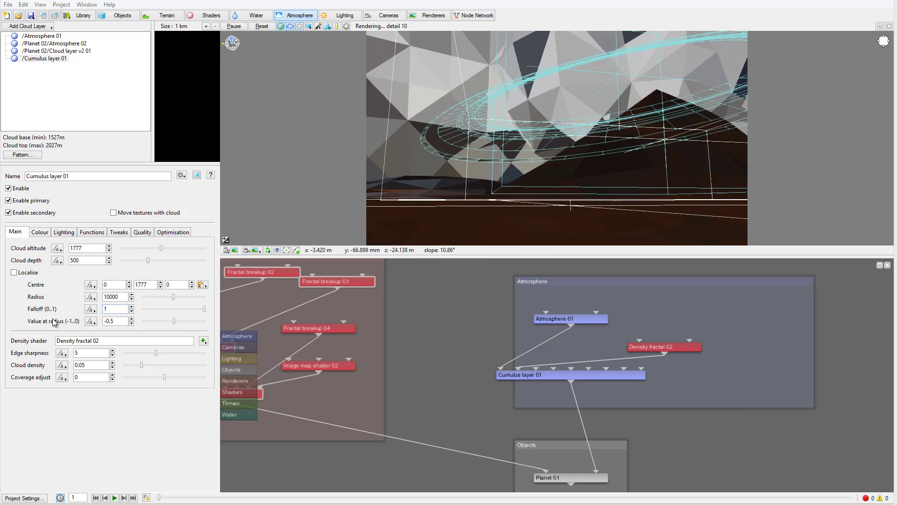
{"action": "left_click", "coordinate": [14, 272]}
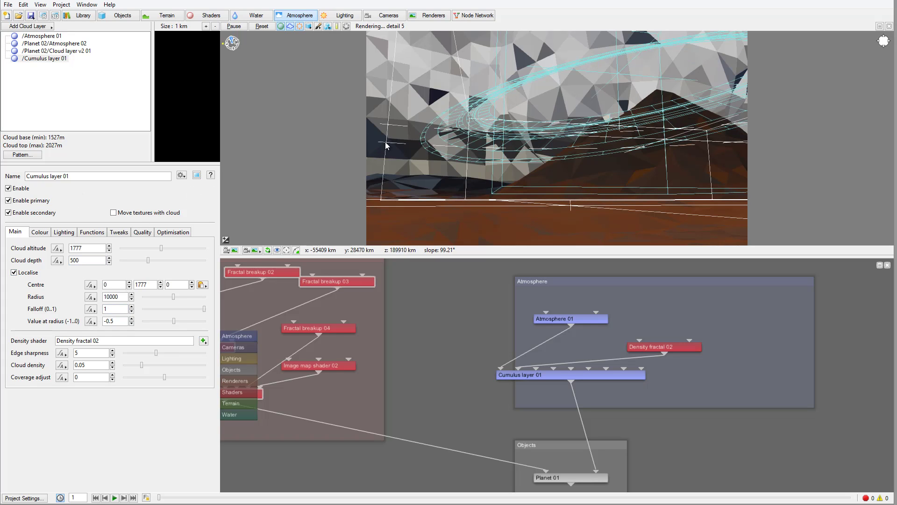
Set the cumulus radius to 1000 and lower its altitude to about 235 m
{"action": "left_click_drag", "start_coordinate": [391, 135], "coordinate": [557, 181]}
{"action": "left_click_drag", "start_coordinate": [600, 161], "coordinate": [545, 112]}
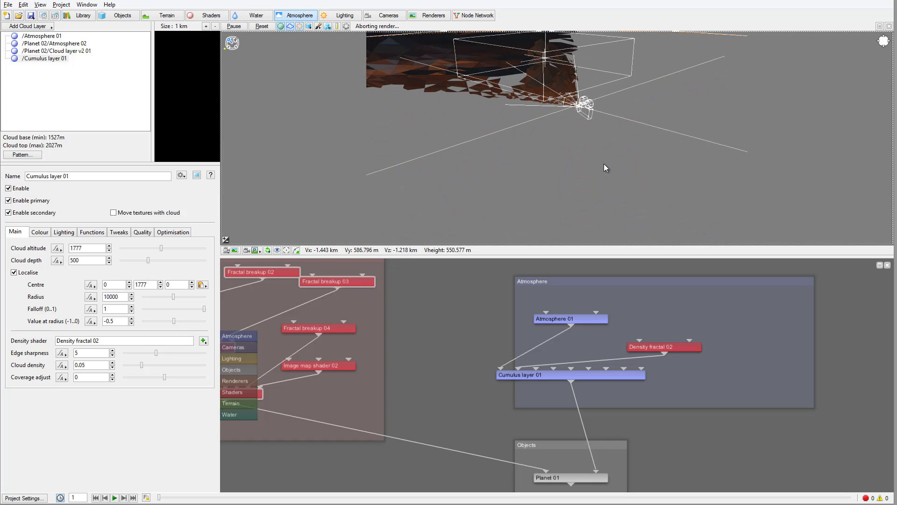
{"action": "left_click_drag", "start_coordinate": [605, 169], "coordinate": [529, 112]}
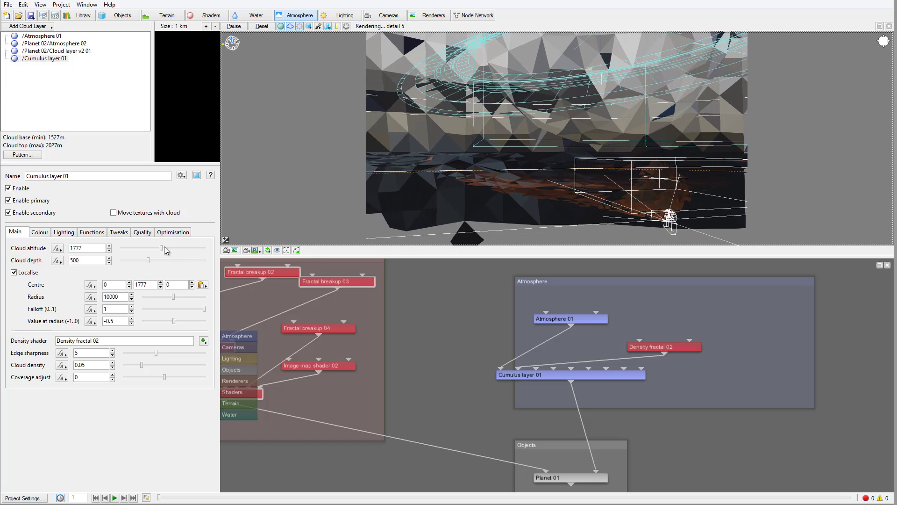
{"action": "left_click", "coordinate": [109, 297]}
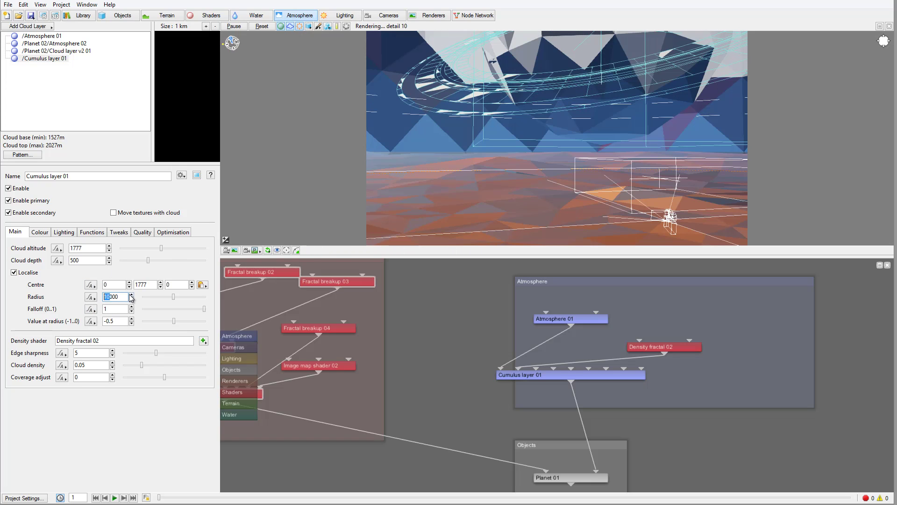
{"action": "type", "text": "1"}
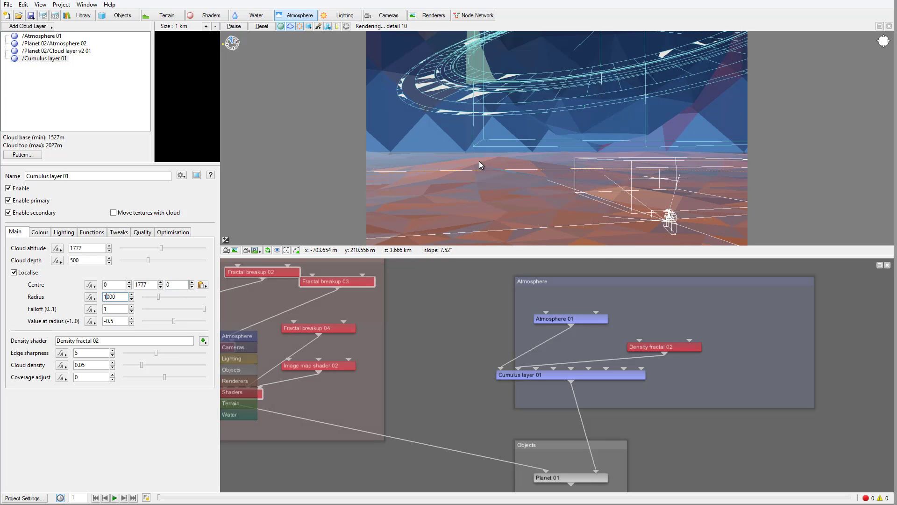
{"action": "left_click_drag", "start_coordinate": [477, 157], "coordinate": [490, 119]}
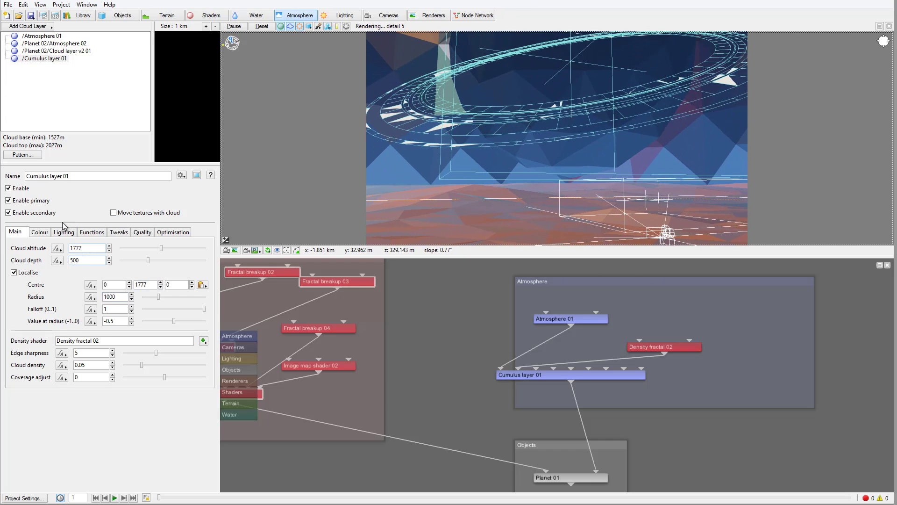
{"action": "left_click_drag", "start_coordinate": [161, 248], "coordinate": [144, 251]}
{"action": "left_click_drag", "start_coordinate": [537, 153], "coordinate": [670, 118]}
Select Cumulus layer 01 in the preview and slide it sideways along X
{"action": "right_click", "coordinate": [584, 167]}
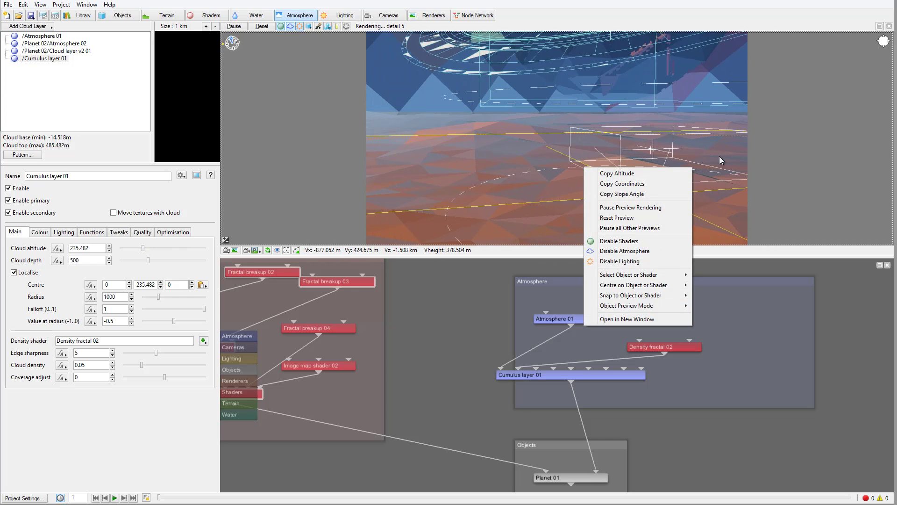
{"action": "mouse_move", "coordinate": [663, 275]}
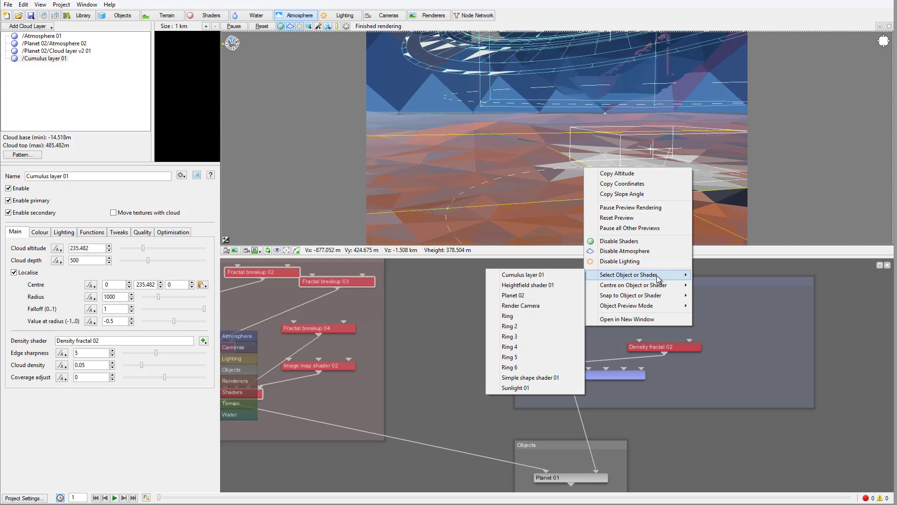
{"action": "left_click", "coordinate": [535, 276]}
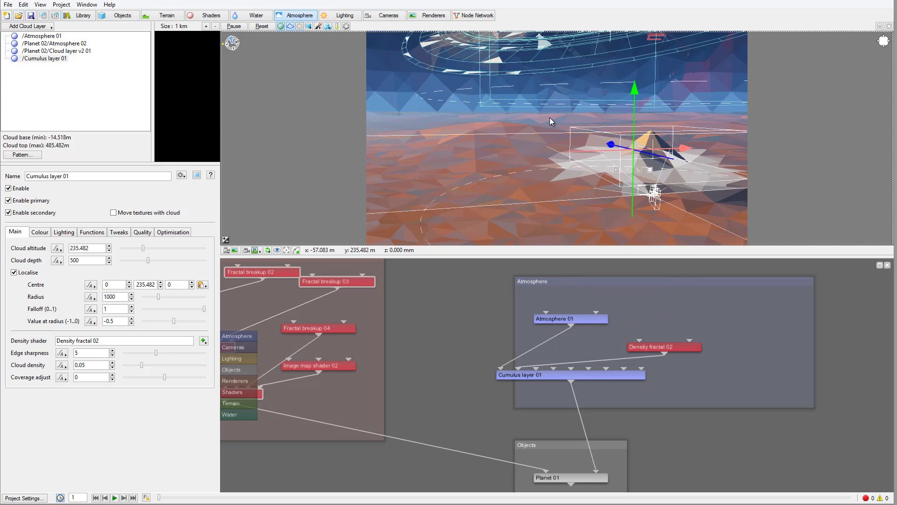
{"action": "mouse_move", "coordinate": [527, 115]}
{"action": "left_mouse_down"}
{"action": "mouse_move", "coordinate": [482, 74]}
{"action": "mouse_move", "coordinate": [475, 86]}
{"action": "mouse_move", "coordinate": [417, 73]}
{"action": "mouse_move", "coordinate": [519, 89]}
{"action": "mouse_move", "coordinate": [490, 98]}
{"action": "mouse_move", "coordinate": [553, 105]}
{"action": "mouse_move", "coordinate": [545, 127]}
{"action": "mouse_move", "coordinate": [536, 125]}
{"action": "left_mouse_up"}
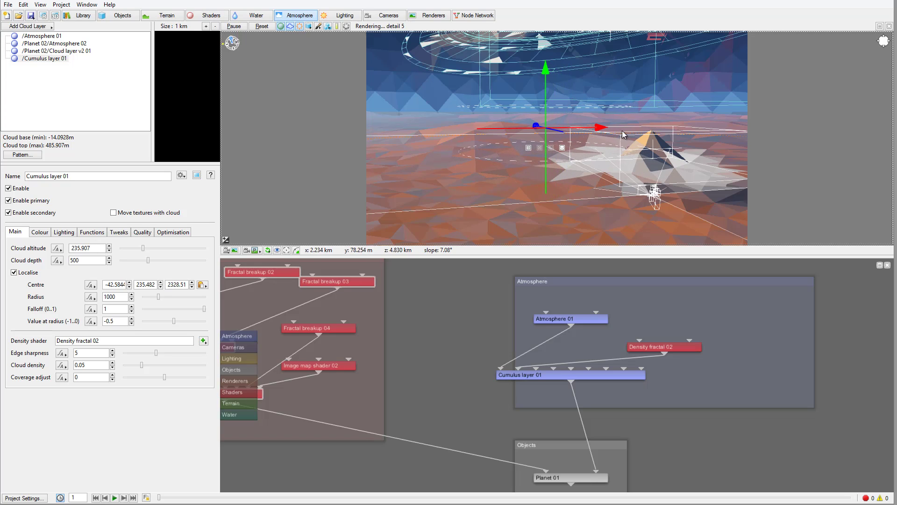
{"action": "left_click_drag", "start_coordinate": [622, 134], "coordinate": [587, 138]}
View through the render camera and position the cloud, raising it to about 296 m altitude
{"action": "left_click", "coordinate": [255, 251]}
{"action": "left_click", "coordinate": [281, 252]}
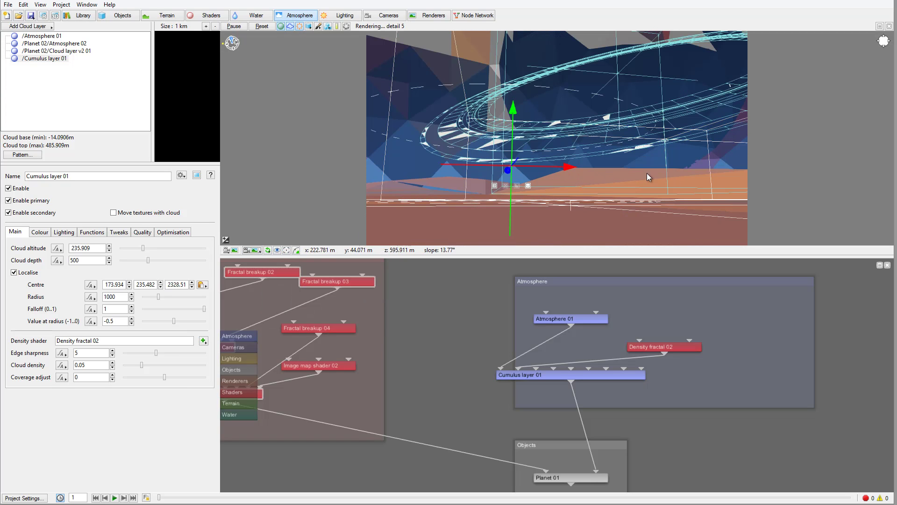
{"action": "mouse_move", "coordinate": [571, 168]}
{"action": "left_mouse_down"}
{"action": "mouse_move", "coordinate": [604, 165]}
{"action": "mouse_move", "coordinate": [587, 172]}
{"action": "left_mouse_up"}
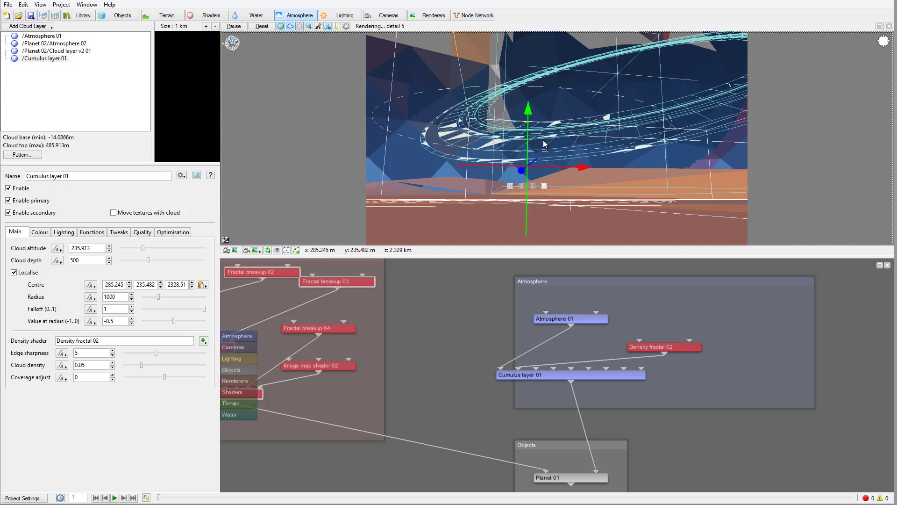
{"action": "left_click_drag", "start_coordinate": [579, 166], "coordinate": [610, 165]}
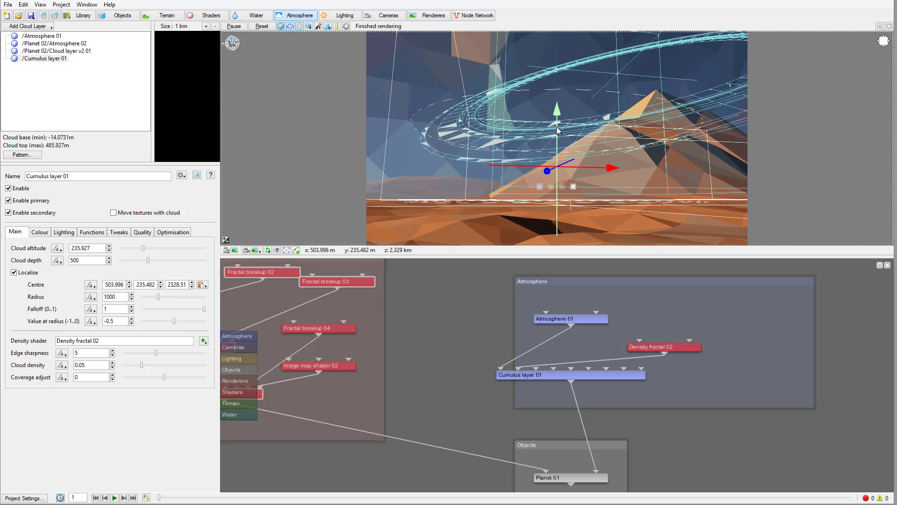
{"action": "left_click_drag", "start_coordinate": [559, 126], "coordinate": [559, 104]}
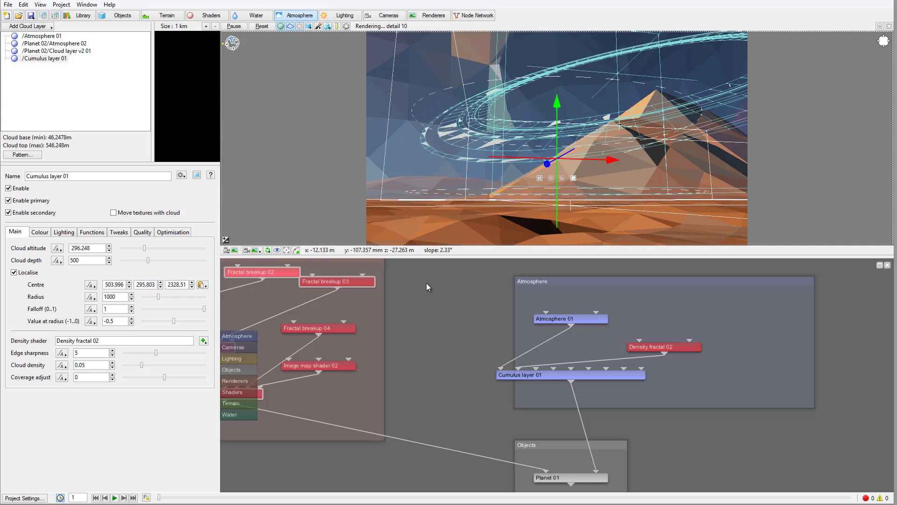
Soften the cloud's edge sharpness to about 0.92 and move it higher and further right
{"action": "left_click_drag", "start_coordinate": [565, 374], "coordinate": [639, 373]}
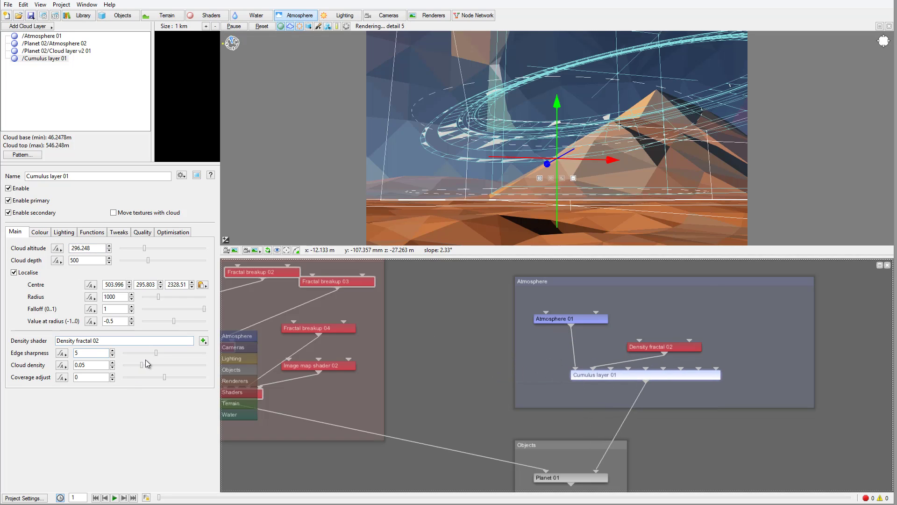
{"action": "left_click_drag", "start_coordinate": [156, 353], "coordinate": [141, 365]}
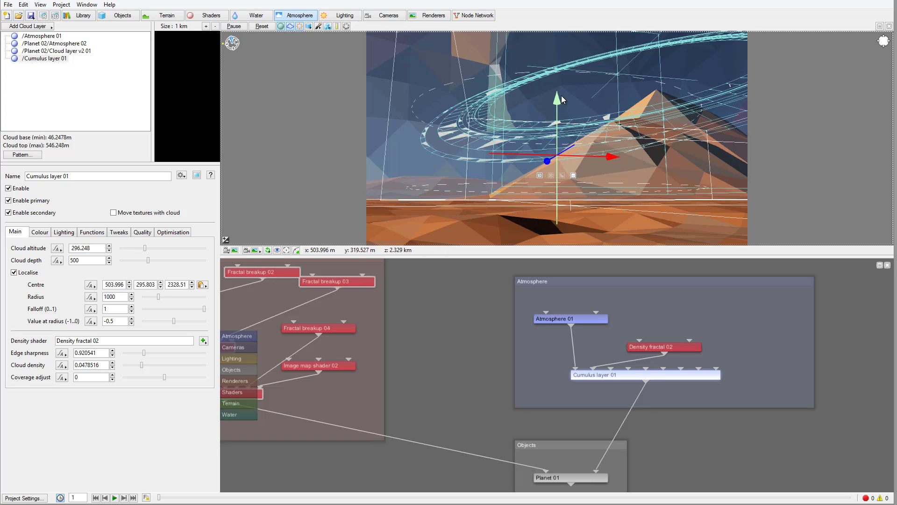
{"action": "left_click_drag", "start_coordinate": [561, 94], "coordinate": [565, 96]}
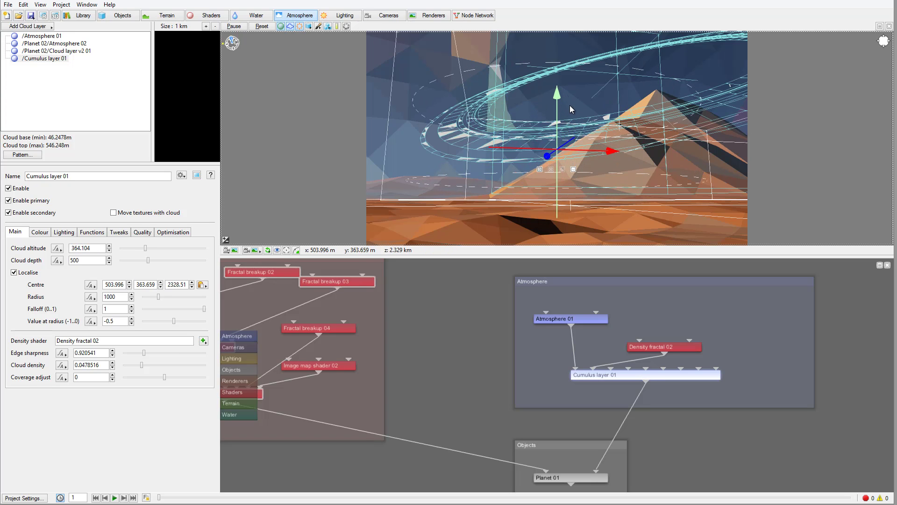
{"action": "left_click_drag", "start_coordinate": [607, 149], "coordinate": [643, 151]}
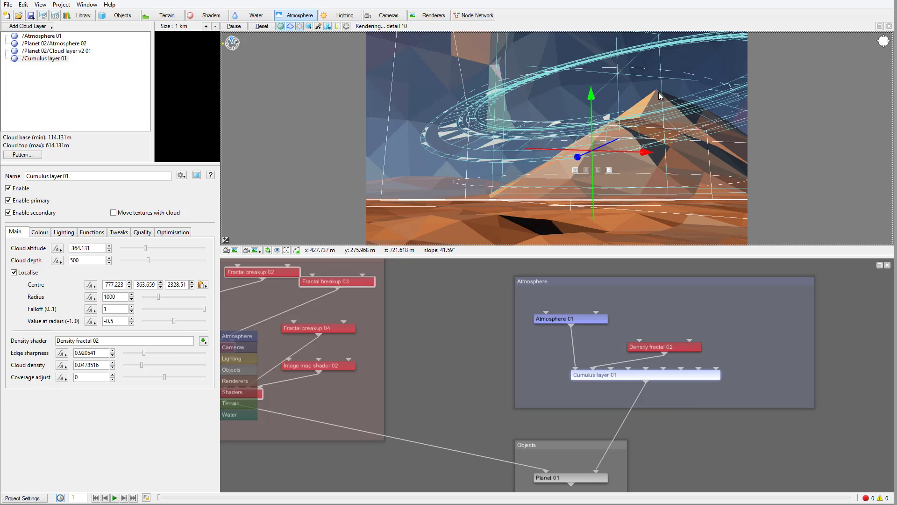
Run a test render, then stop it and close the render window
{"action": "left_click", "coordinate": [43, 15]}
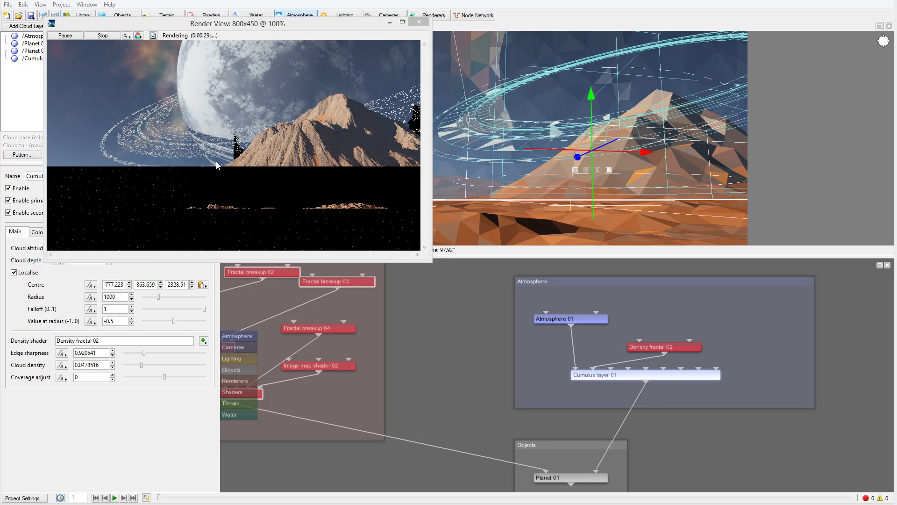
{"action": "left_click", "coordinate": [419, 21]}
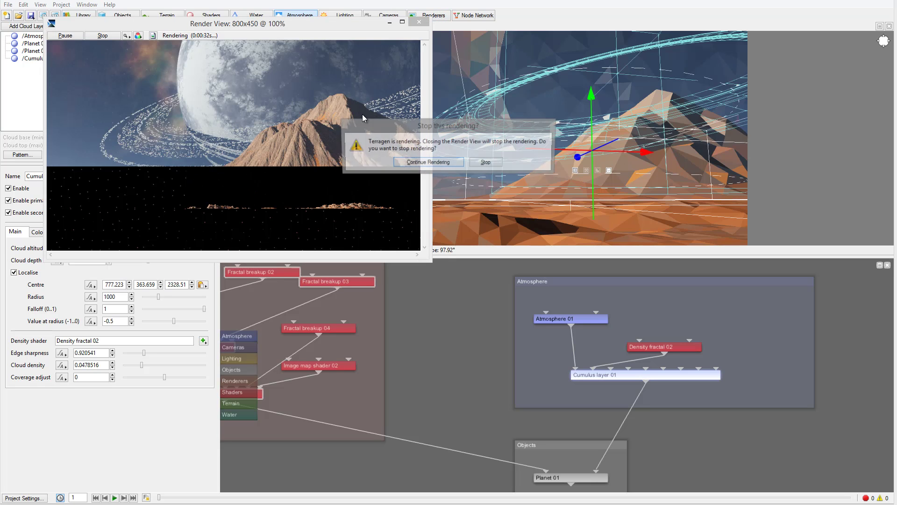
{"action": "left_click", "coordinate": [486, 163]}
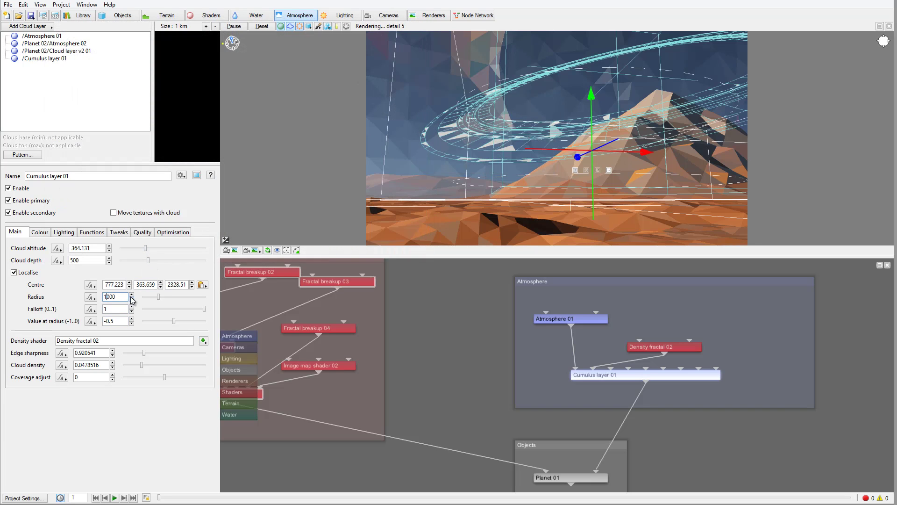
Set the cumulus radius to 10000 and push its Centre z out to 10000
{"action": "type", "text": "0"}
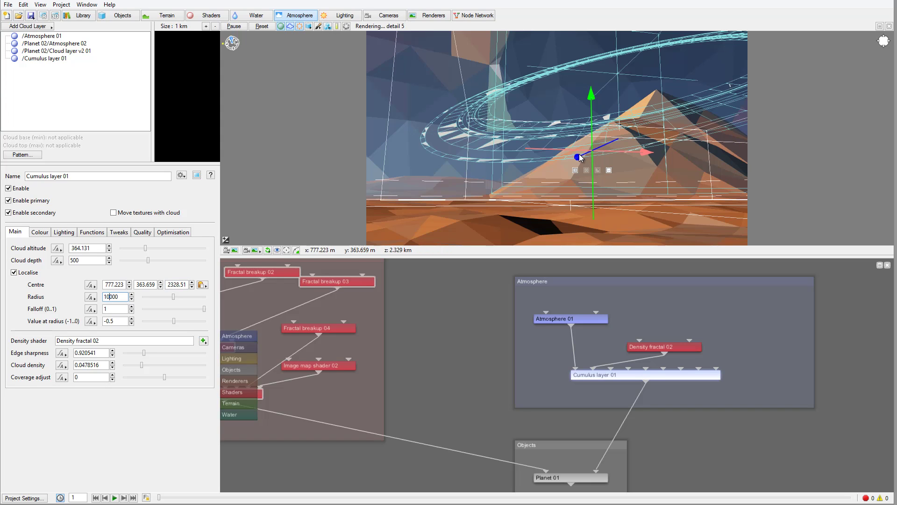
{"action": "left_click_drag", "start_coordinate": [580, 157], "coordinate": [261, 189]}
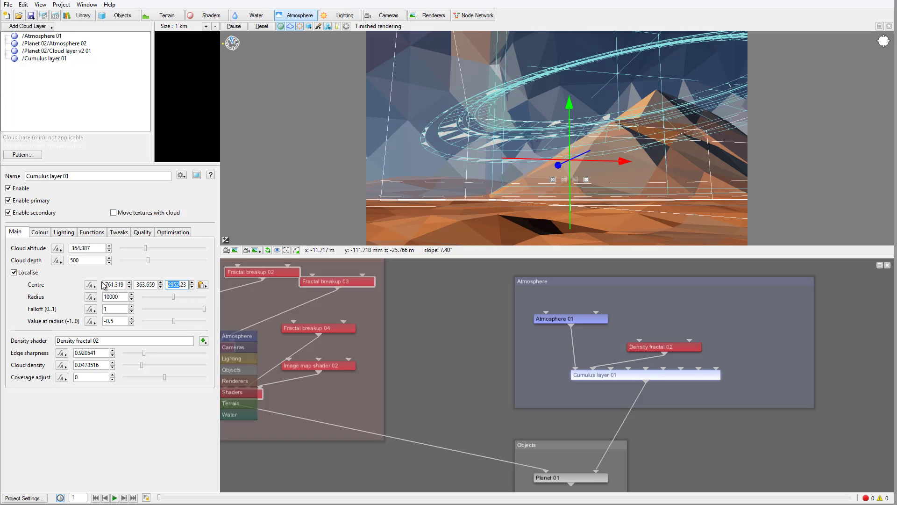
{"action": "type", "text": "1"}
{"action": "type", "text": "000"}
{"action": "key", "text": "Return"}
{"action": "type", "text": "0"}
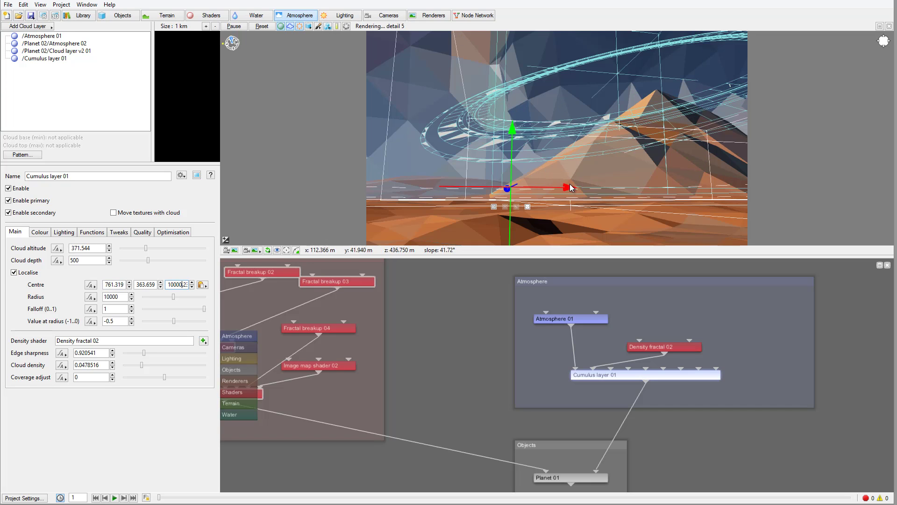
Lift the cloud right to about 1950 m, set depth 3069.9, and thin density to 0.0225
{"action": "left_click_drag", "start_coordinate": [565, 188], "coordinate": [624, 185]}
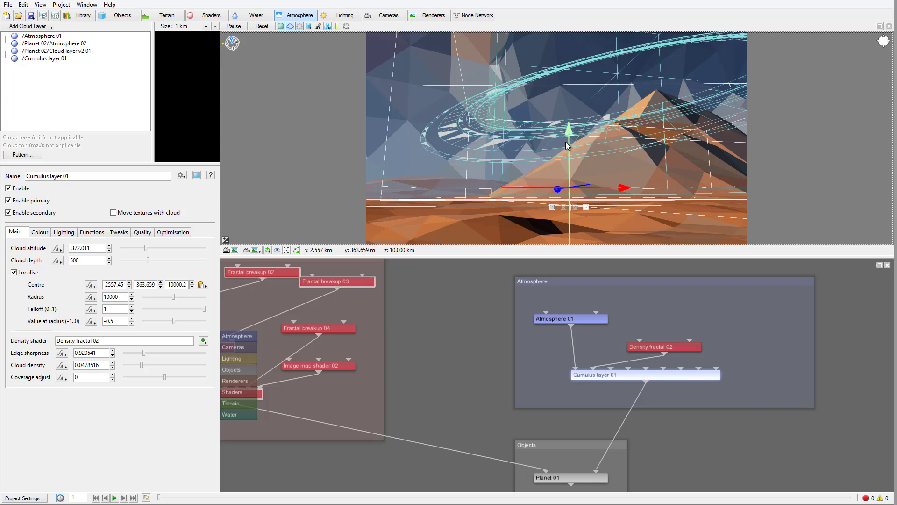
{"action": "left_click_drag", "start_coordinate": [569, 131], "coordinate": [569, 91]}
{"action": "left_click_drag", "start_coordinate": [148, 260], "coordinate": [170, 261]}
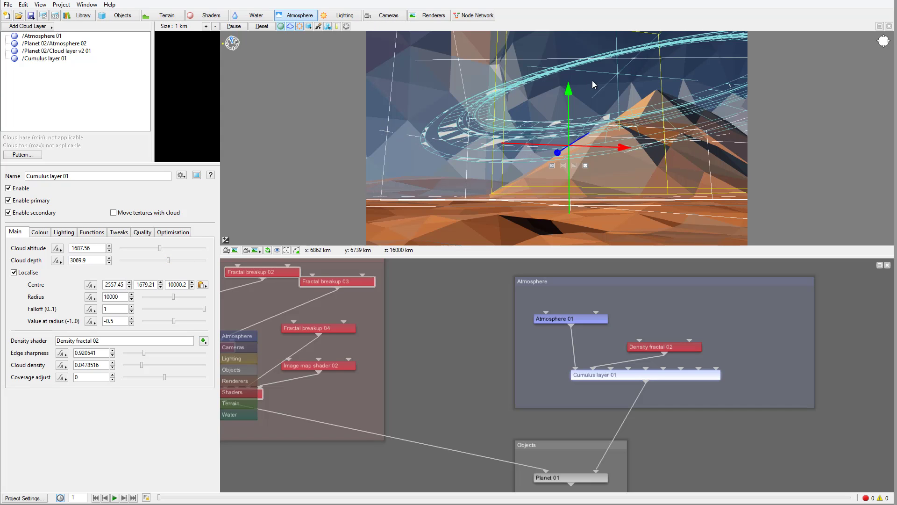
{"action": "left_click_drag", "start_coordinate": [570, 97], "coordinate": [569, 90]}
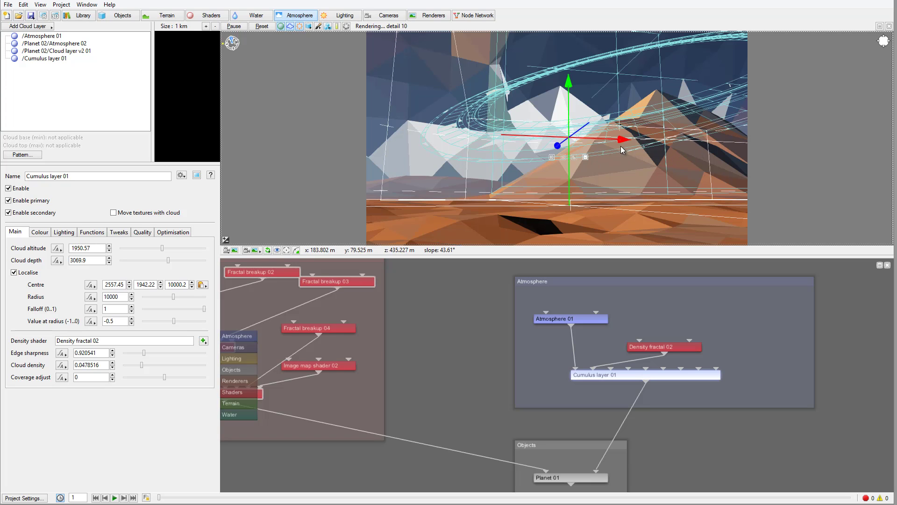
{"action": "left_click_drag", "start_coordinate": [627, 141], "coordinate": [753, 136]}
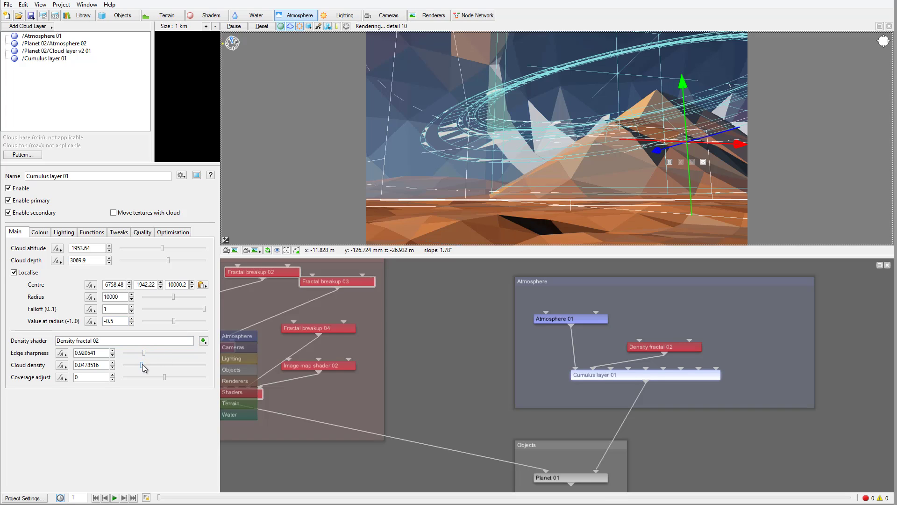
{"action": "left_click_drag", "start_coordinate": [142, 365], "coordinate": [141, 353]}
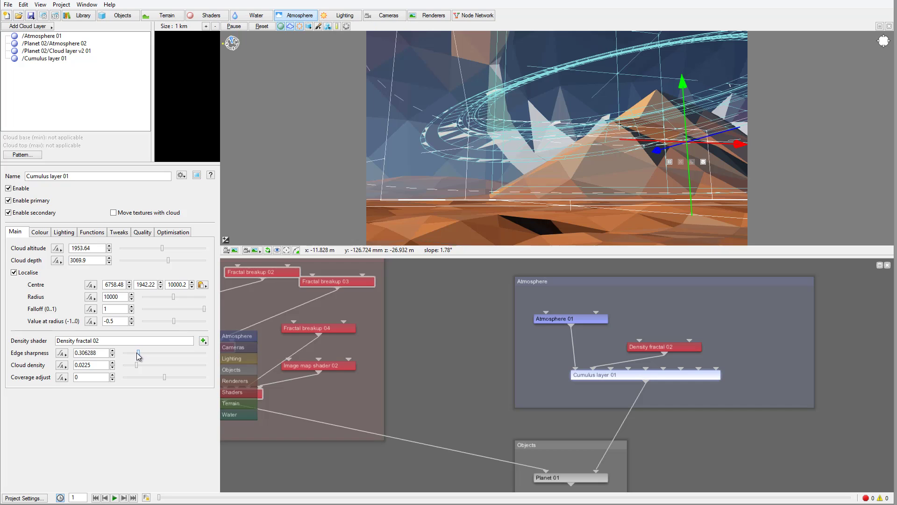
Run a quick test render, then stop it and close the render window
{"action": "left_click", "coordinate": [43, 15]}
{"action": "left_click", "coordinate": [65, 36]}
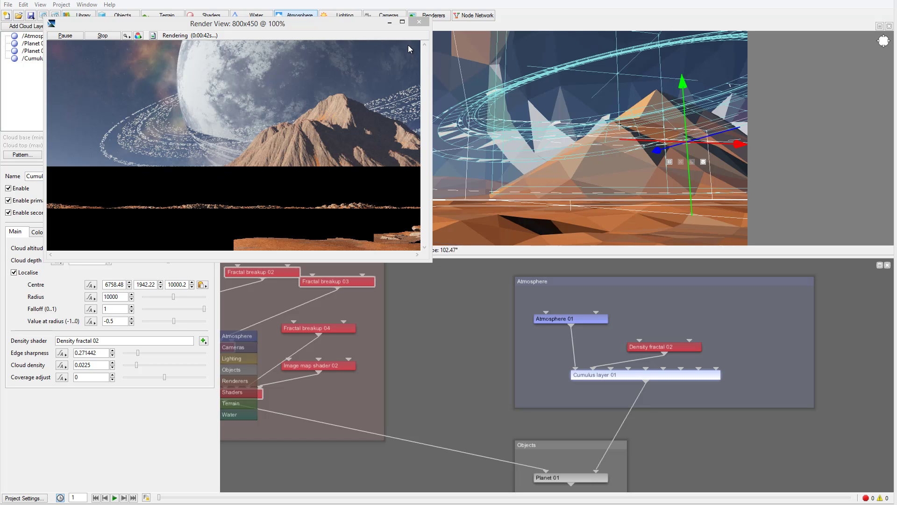
{"action": "left_click", "coordinate": [420, 23]}
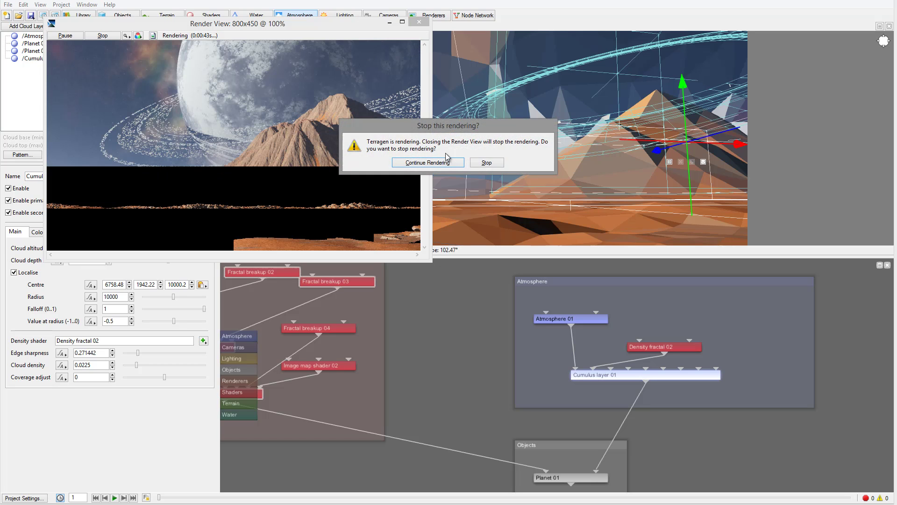
{"action": "left_click", "coordinate": [487, 162]}
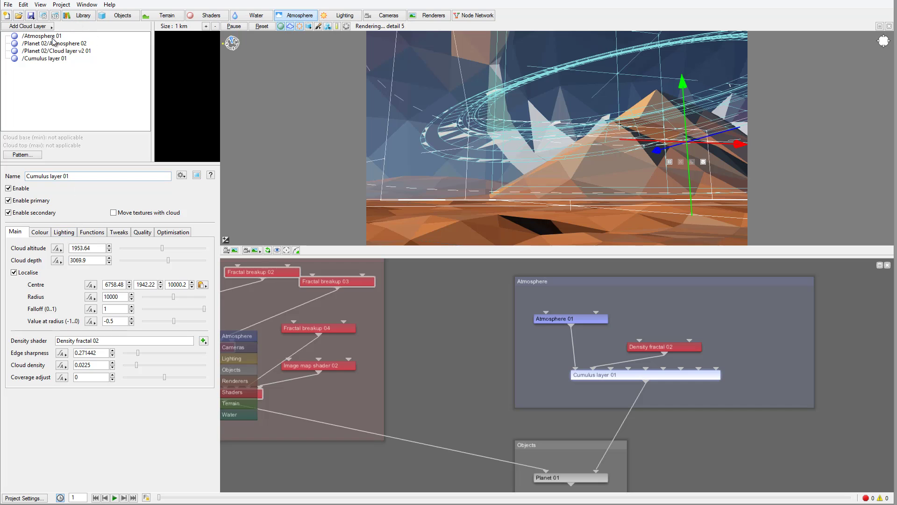
Set Atmosphere 01's bluesky exp height to 2000 and haze exp height to 150
{"action": "left_click", "coordinate": [48, 36]}
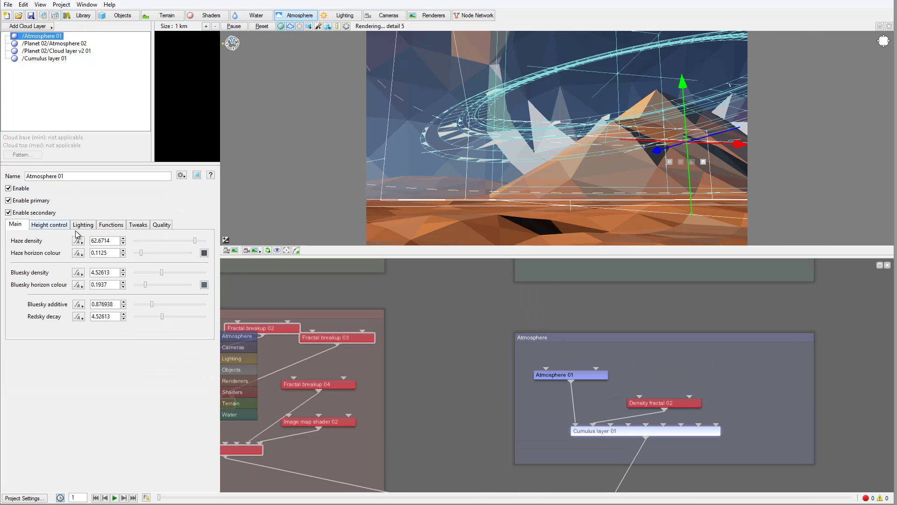
{"action": "left_click", "coordinate": [49, 225]}
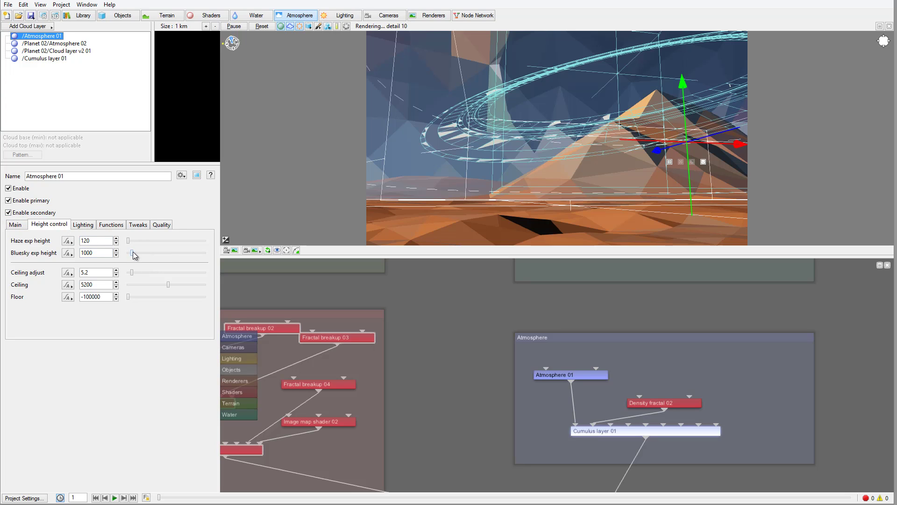
{"action": "left_click_drag", "start_coordinate": [133, 255], "coordinate": [139, 256]}
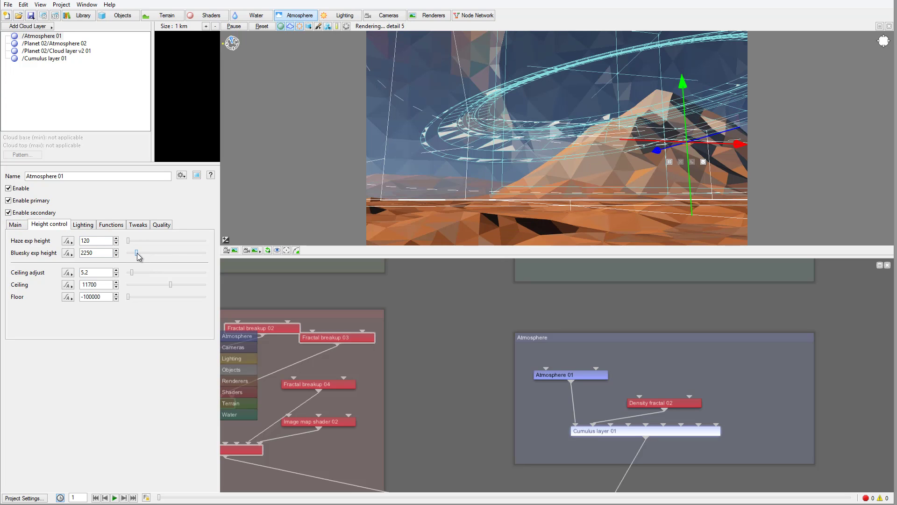
{"action": "left_click", "coordinate": [18, 225]}
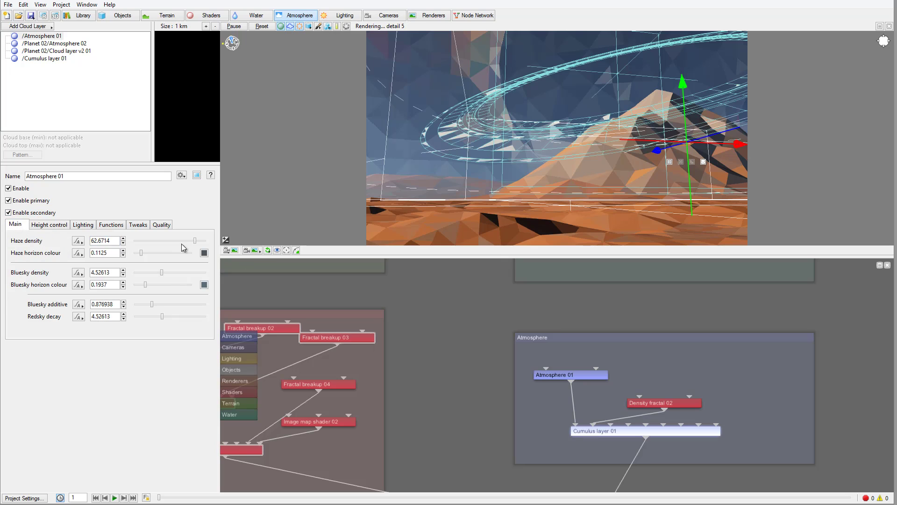
{"action": "left_click", "coordinate": [57, 226]}
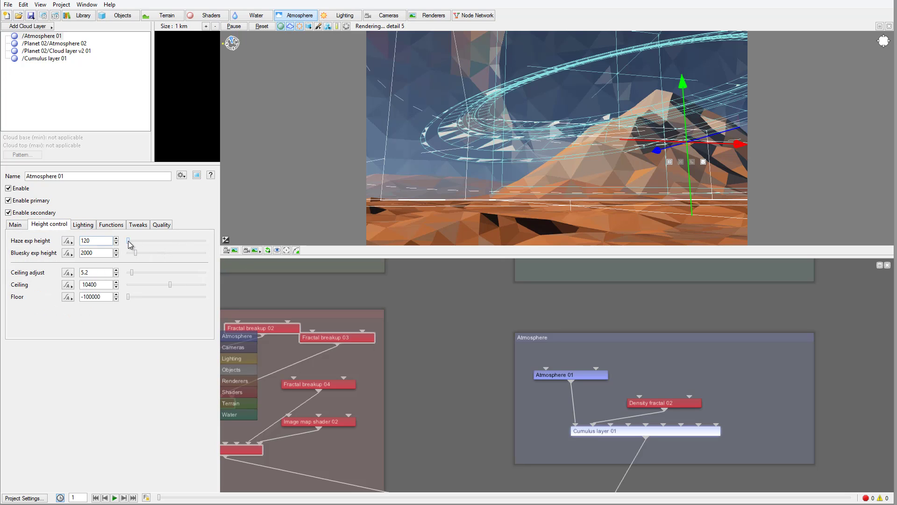
{"action": "type", "text": "150"}
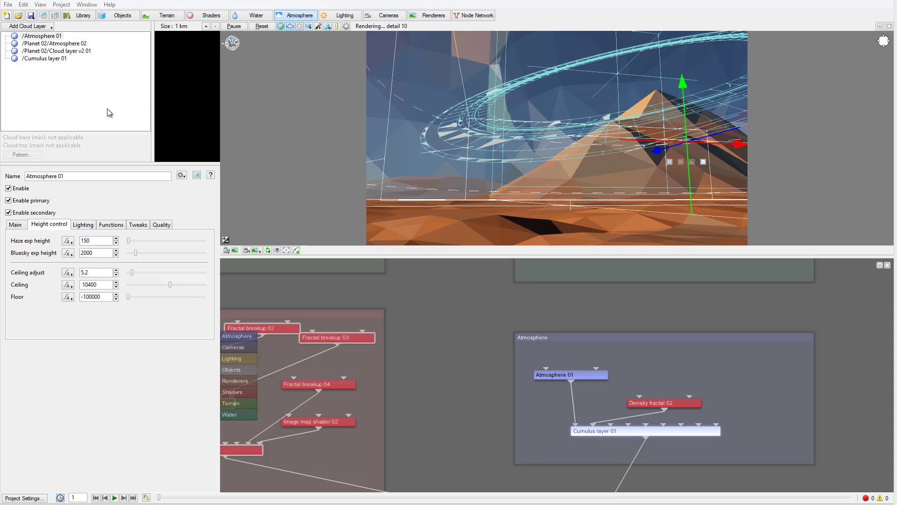
Raise Cumulus layer 01's density to 0.1225 and coverage to 0.325, moving it down to about 1519 m
{"action": "left_click", "coordinate": [43, 58]}
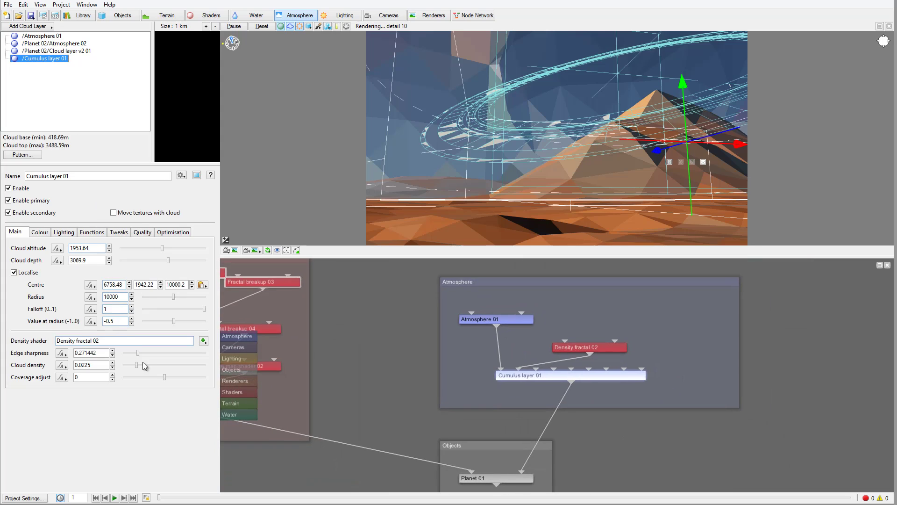
{"action": "mouse_move", "coordinate": [138, 369]}
{"action": "left_mouse_down"}
{"action": "mouse_move", "coordinate": [146, 369]}
{"action": "mouse_move", "coordinate": [141, 354]}
{"action": "mouse_move", "coordinate": [147, 365]}
{"action": "left_mouse_up"}
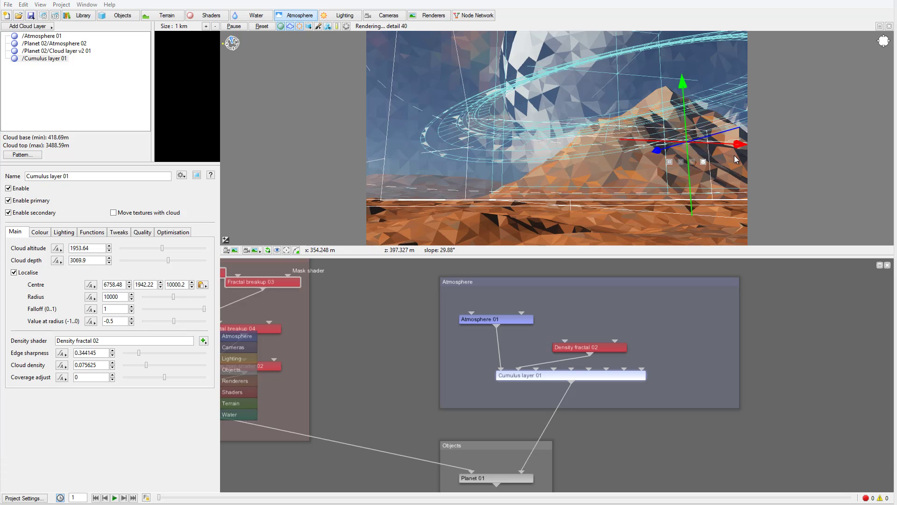
{"action": "left_click_drag", "start_coordinate": [733, 150], "coordinate": [691, 150]}
{"action": "left_click_drag", "start_coordinate": [621, 148], "coordinate": [657, 161]}
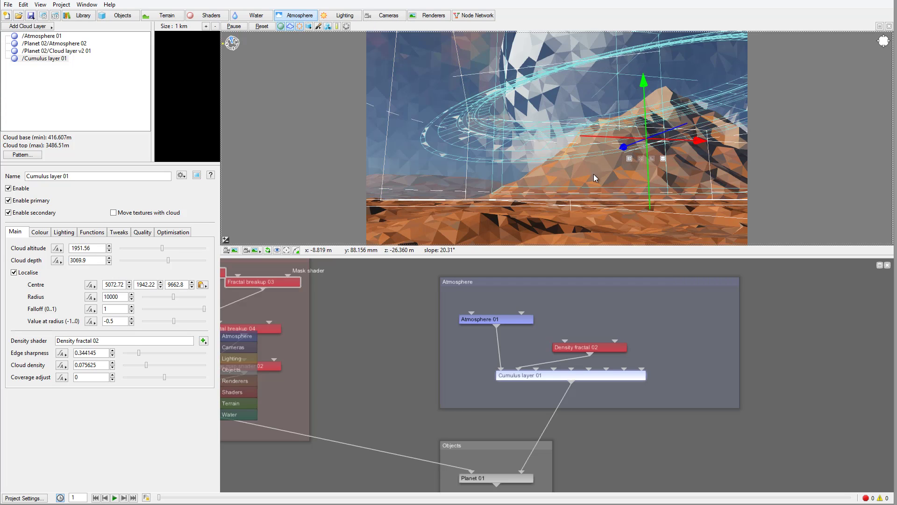
{"action": "left_click_drag", "start_coordinate": [644, 83], "coordinate": [644, 97]}
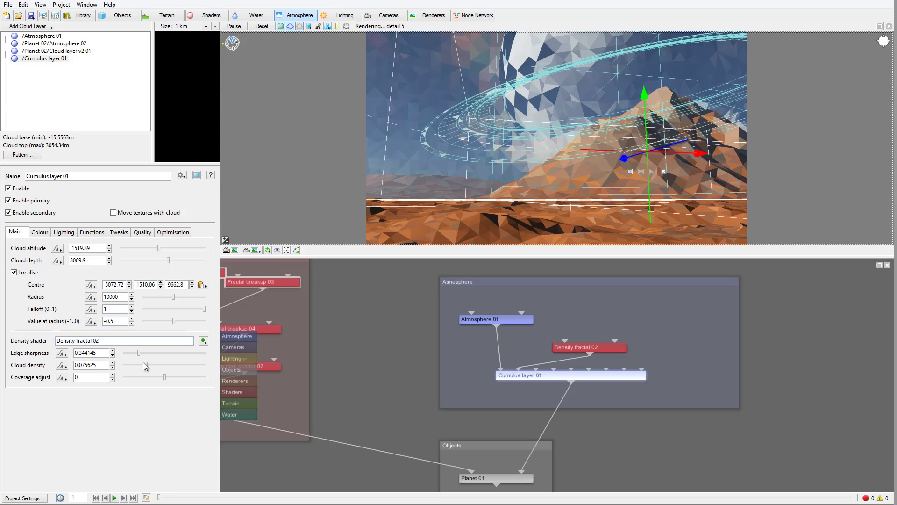
{"action": "left_click_drag", "start_coordinate": [146, 365], "coordinate": [171, 377]}
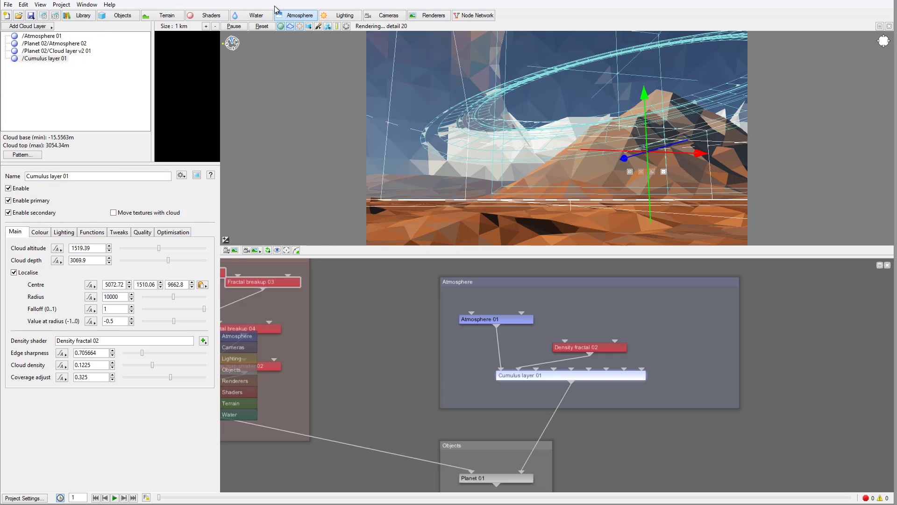
Dim the Enviro light to 0.64 strength on surfaces and 0.74 in the atmosphere
{"action": "left_click", "coordinate": [342, 16]}
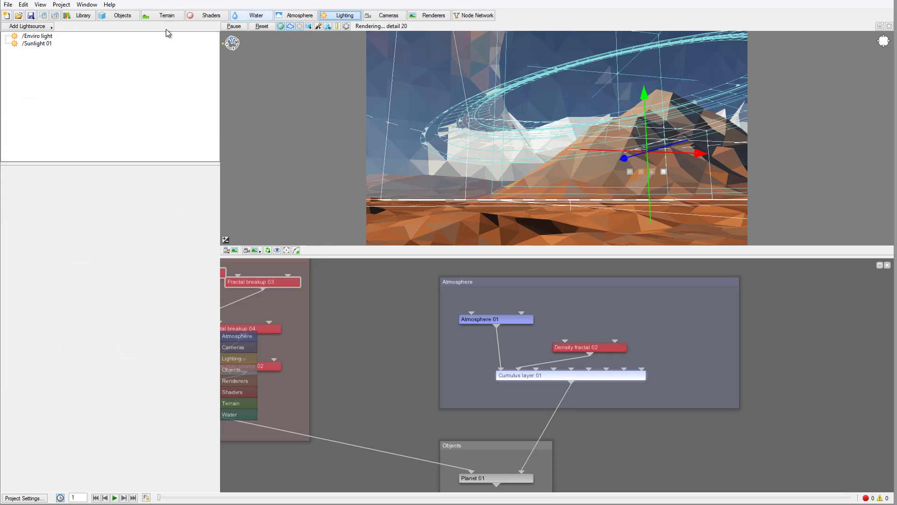
{"action": "left_click", "coordinate": [39, 39]}
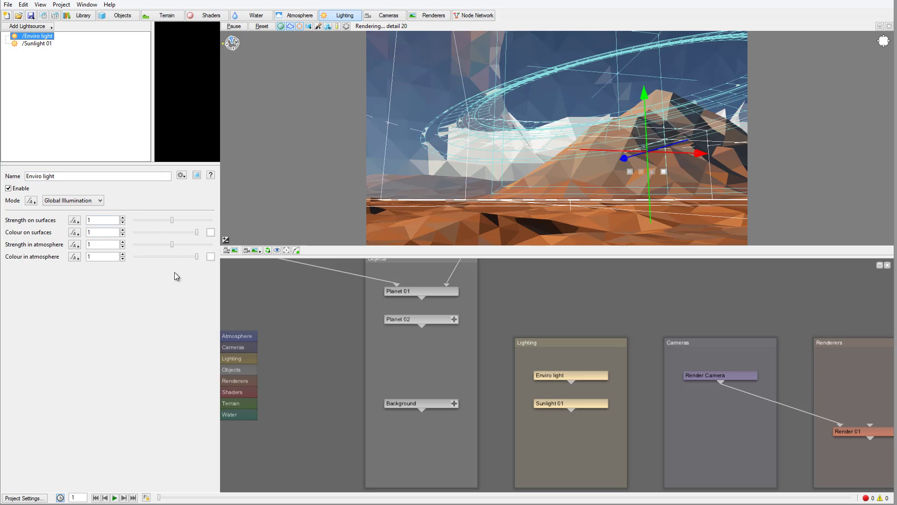
{"action": "left_click", "coordinate": [171, 223]}
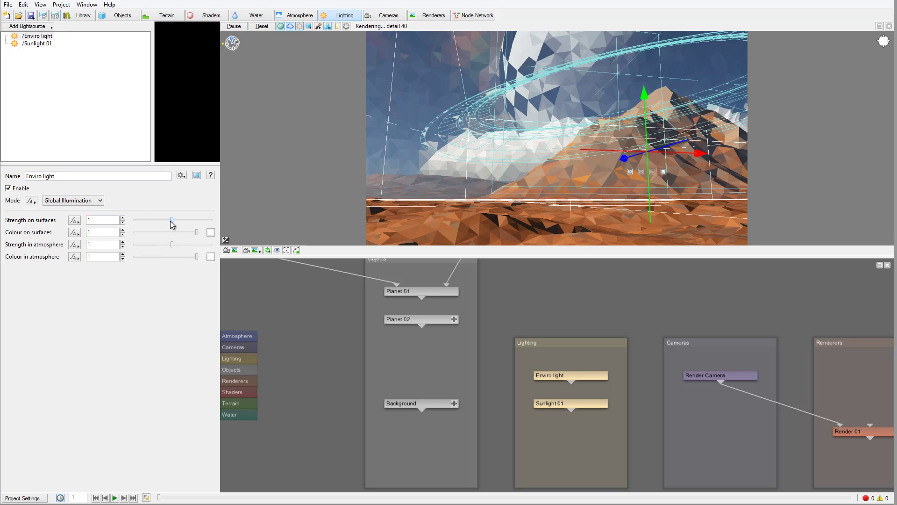
{"action": "left_click_drag", "start_coordinate": [172, 225], "coordinate": [168, 223]}
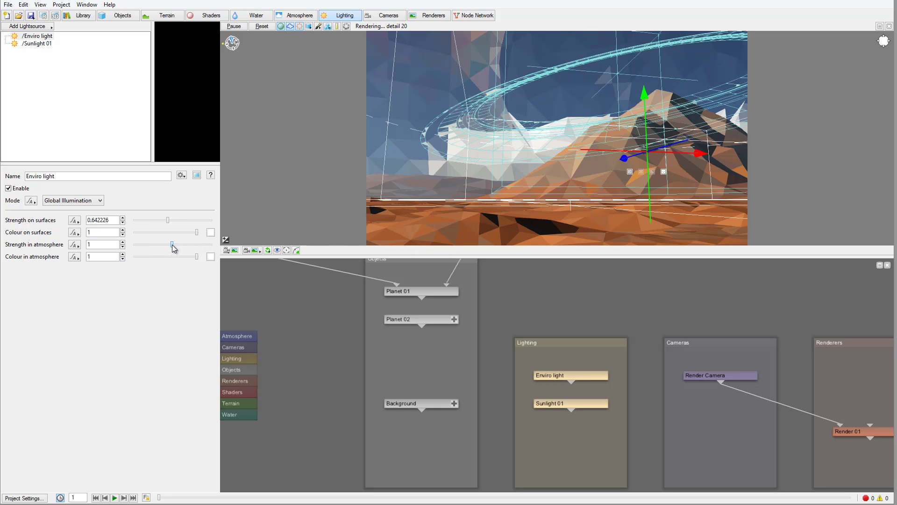
{"action": "left_click_drag", "start_coordinate": [173, 248], "coordinate": [169, 248]}
Start a test render with Ctrl+R, then stop it and close the preview
{"action": "key", "text": "ctrl+r"}
{"action": "left_click", "coordinate": [65, 36]}
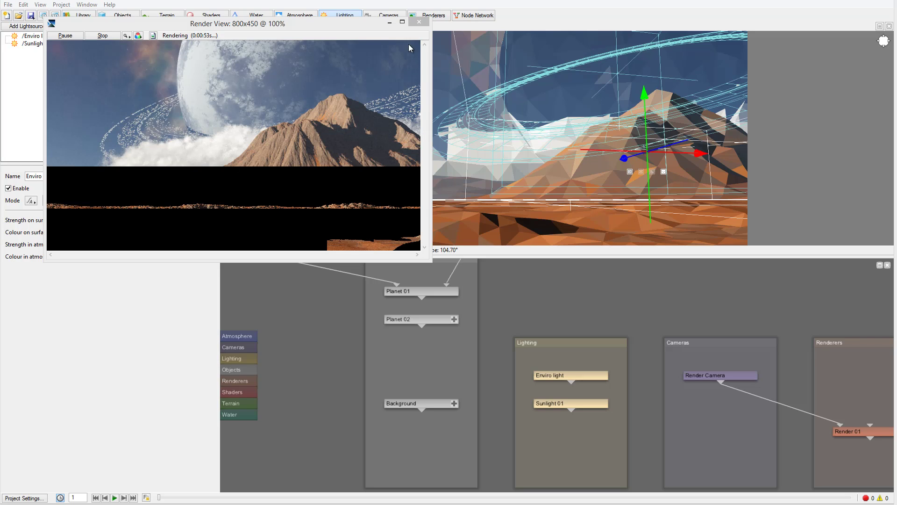
{"action": "left_click", "coordinate": [420, 22]}
{"action": "left_click", "coordinate": [488, 165]}
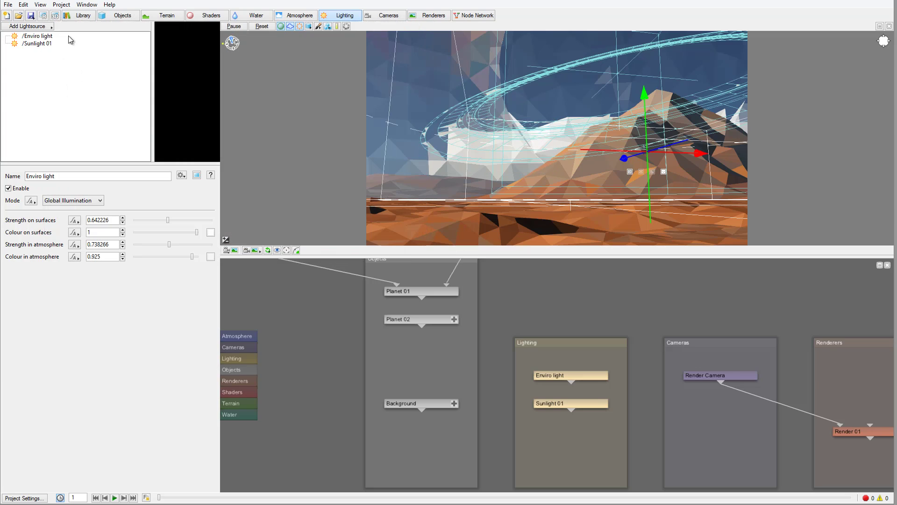
Cut Cumulus layer 01's coverage adjust to 0.025 and density to about 0.098, then test-render it
{"action": "left_click", "coordinate": [306, 17]}
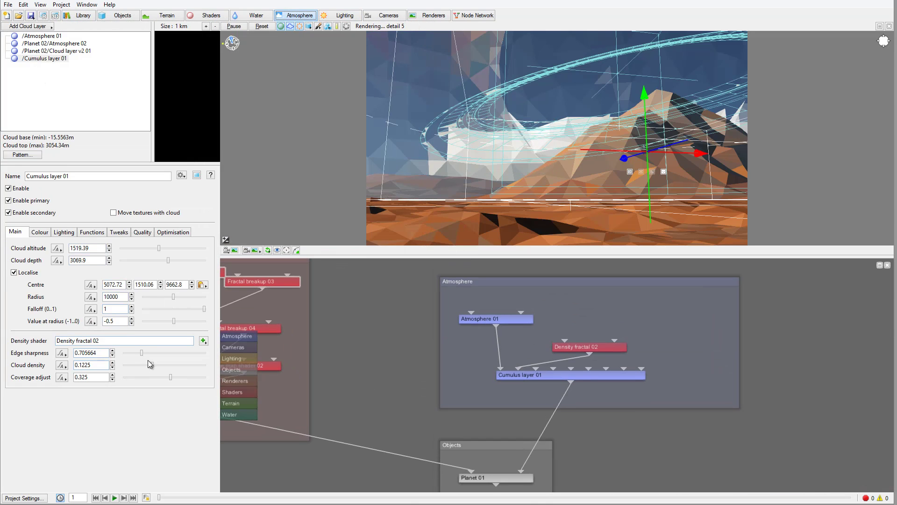
{"action": "mouse_move", "coordinate": [170, 378]}
{"action": "left_mouse_down"}
{"action": "mouse_move", "coordinate": [139, 354]}
{"action": "mouse_move", "coordinate": [165, 377]}
{"action": "left_mouse_up"}
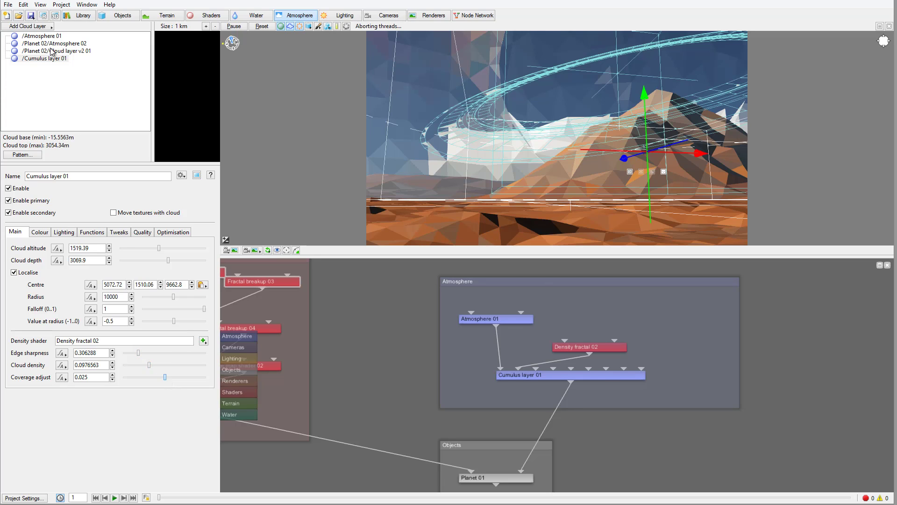
{"action": "left_click", "coordinate": [43, 15]}
{"action": "left_click", "coordinate": [65, 36]}
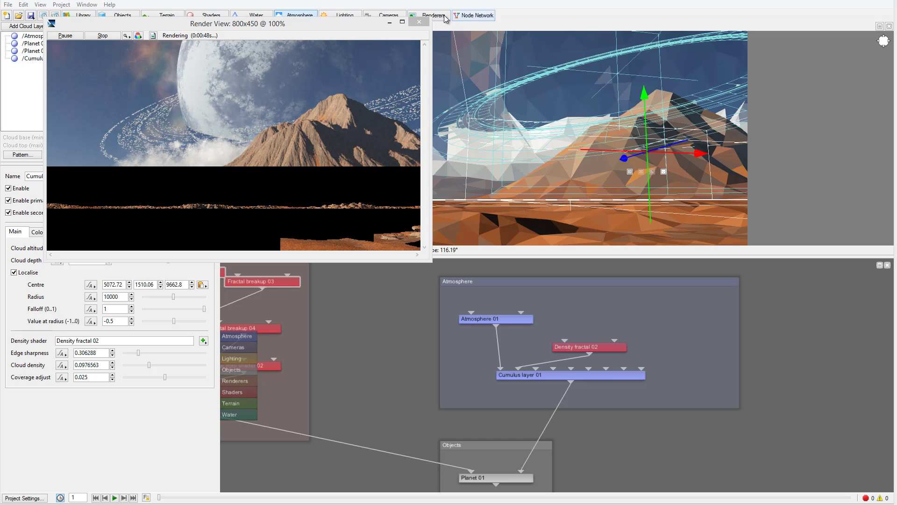
{"action": "left_click", "coordinate": [419, 22]}
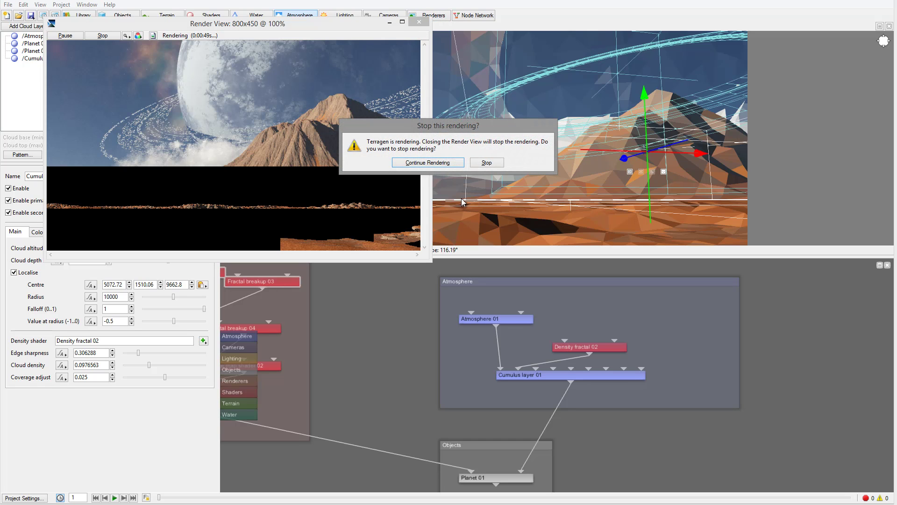
{"action": "left_click", "coordinate": [487, 163]}
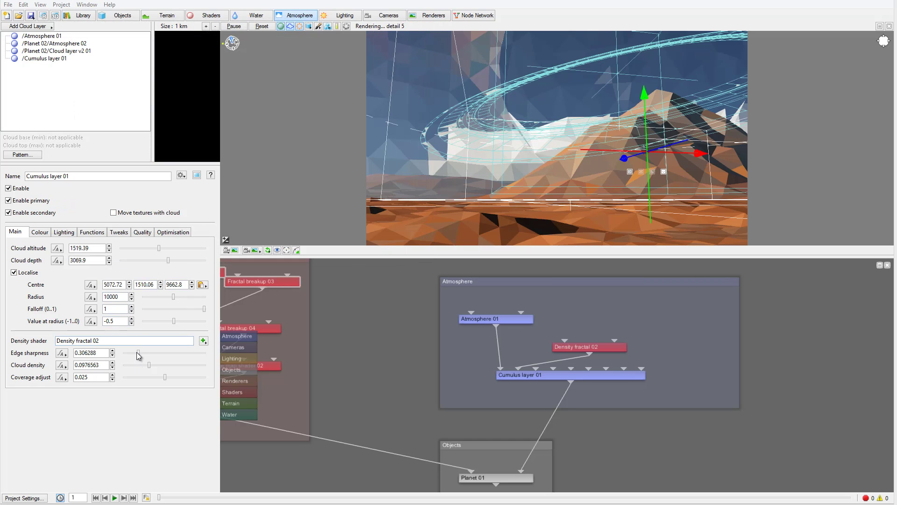
Lower the cloud's edge sharpness, density to 0.04 and coverage boost, then check a test render
{"action": "left_click_drag", "start_coordinate": [138, 352], "coordinate": [146, 365]}
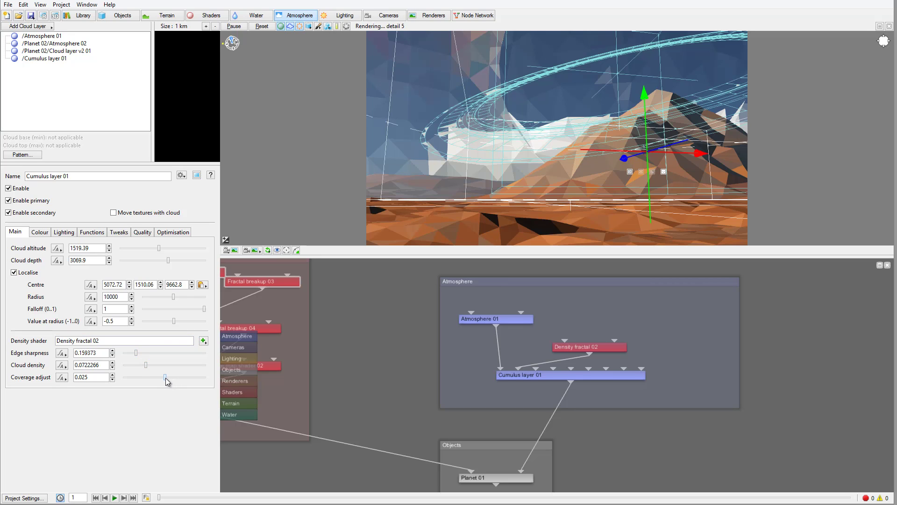
{"action": "left_click", "coordinate": [84, 378]}
{"action": "left_click_drag", "start_coordinate": [146, 368], "coordinate": [143, 366]}
{"action": "left_click", "coordinate": [42, 17]}
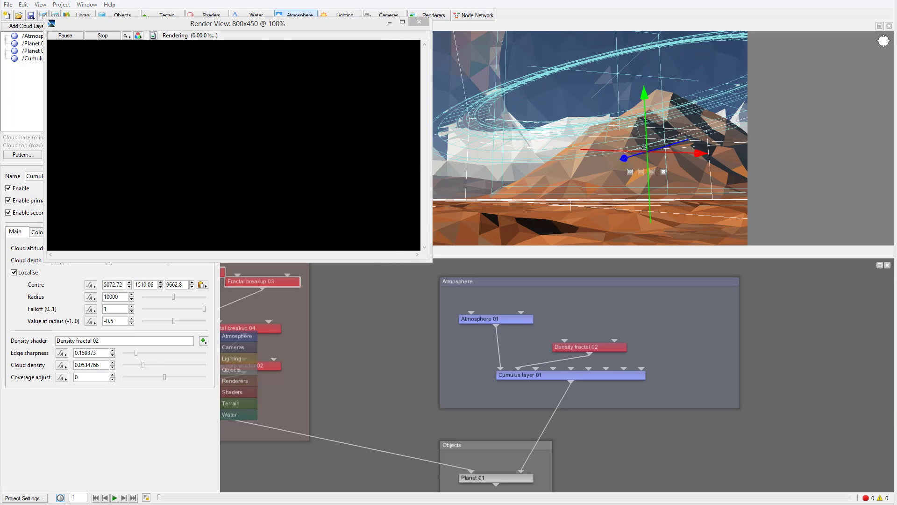
{"action": "left_click", "coordinate": [419, 22]}
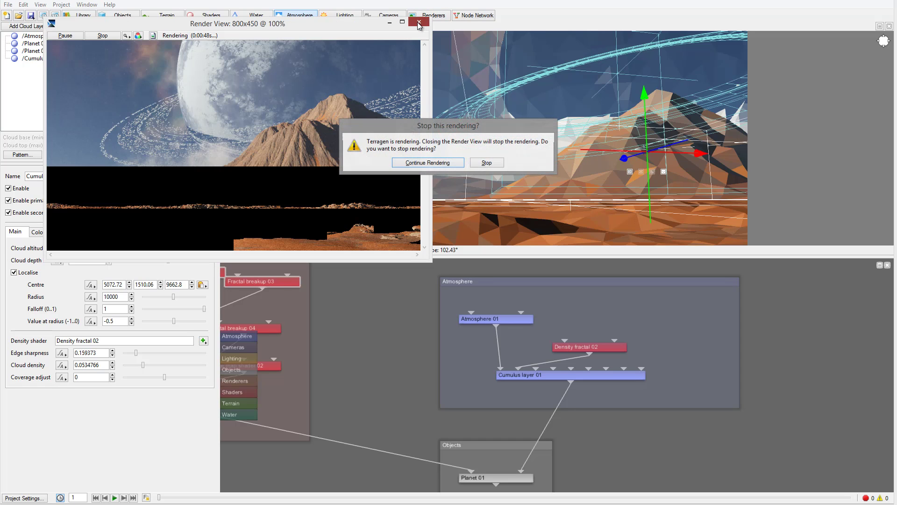
{"action": "left_click", "coordinate": [484, 164]}
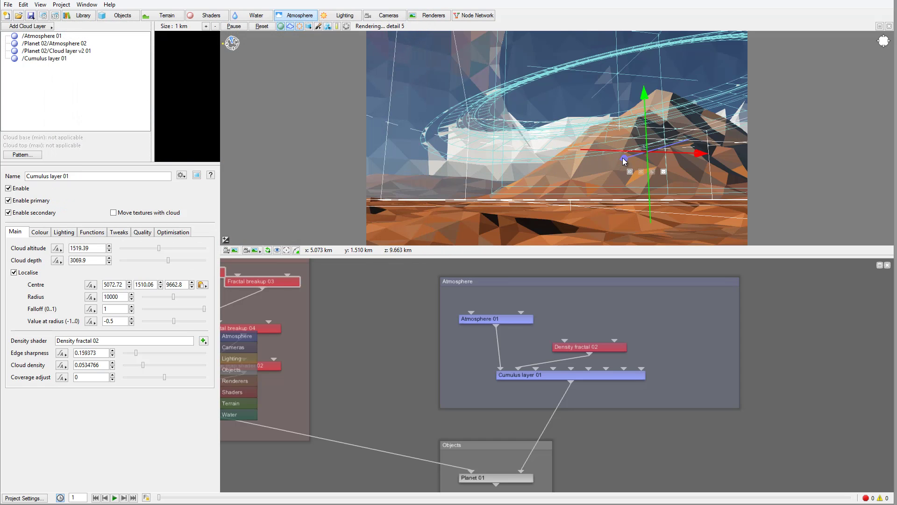
Lower the cloud to about 1351 m, shift it along Z, and soften its edges further
{"action": "left_click", "coordinate": [698, 164]}
{"action": "left_click_drag", "start_coordinate": [699, 164], "coordinate": [758, 146]}
{"action": "left_click_drag", "start_coordinate": [707, 75], "coordinate": [708, 81]}
{"action": "left_click_drag", "start_coordinate": [678, 148], "coordinate": [659, 143]}
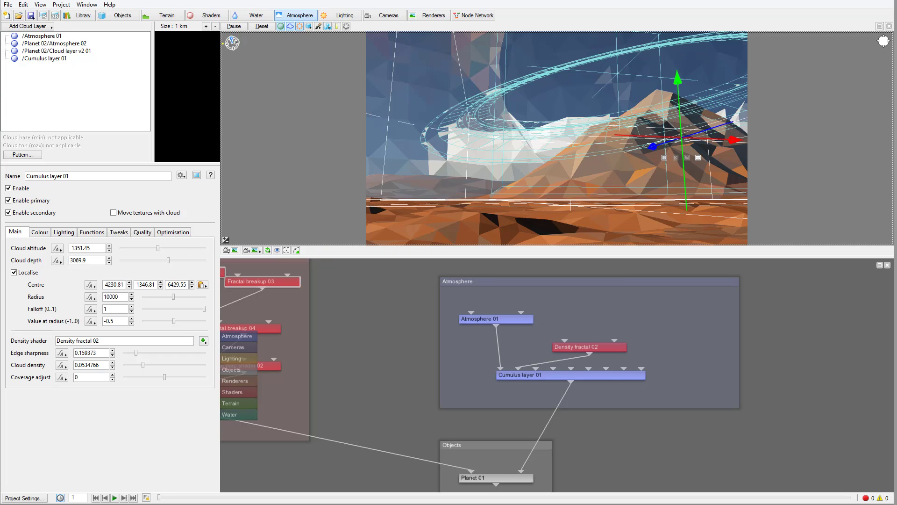
{"action": "mouse_move", "coordinate": [137, 354]}
{"action": "left_mouse_down"}
{"action": "mouse_move", "coordinate": [139, 367]}
{"action": "mouse_move", "coordinate": [135, 354]}
{"action": "left_mouse_up"}
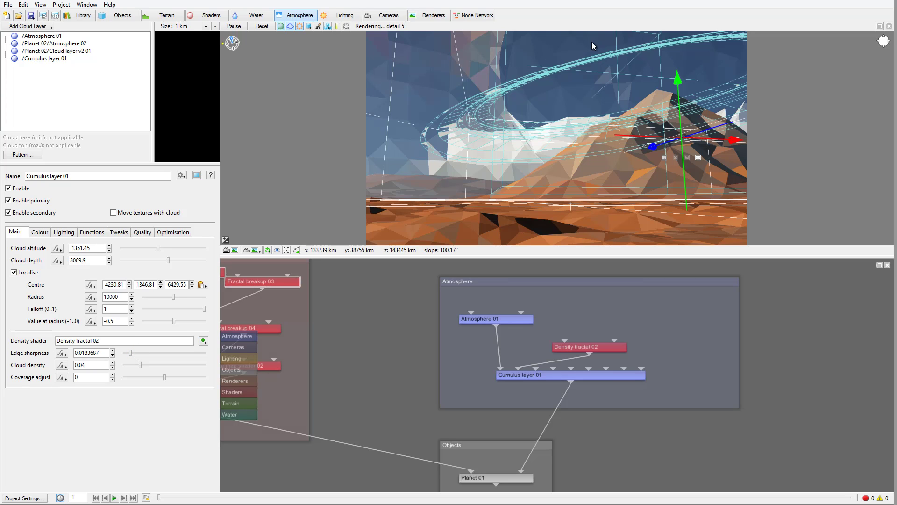
{"action": "left_click", "coordinate": [345, 16]}
Enable soft shadows on Sunlight 01 and lower Enviro light surface strength to 0.502
{"action": "left_click", "coordinate": [37, 43]}
{"action": "left_click", "coordinate": [25, 298]}
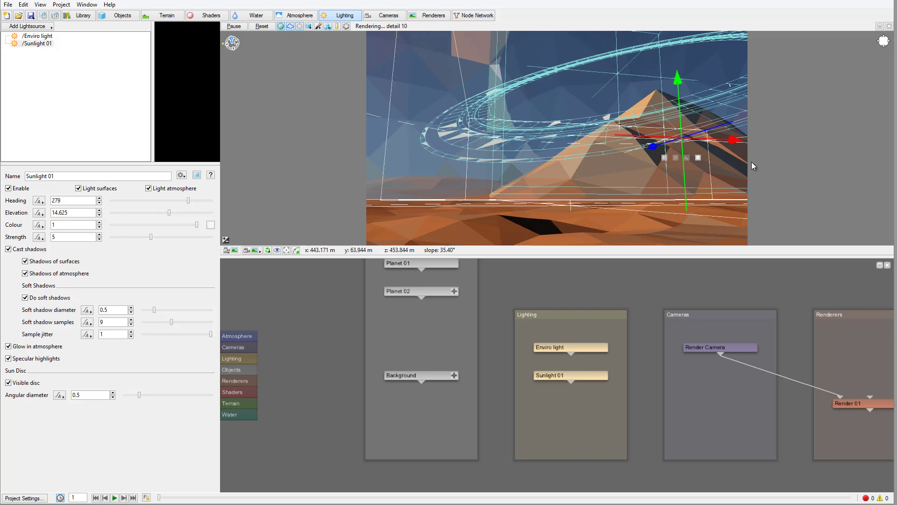
{"action": "left_click", "coordinate": [49, 36]}
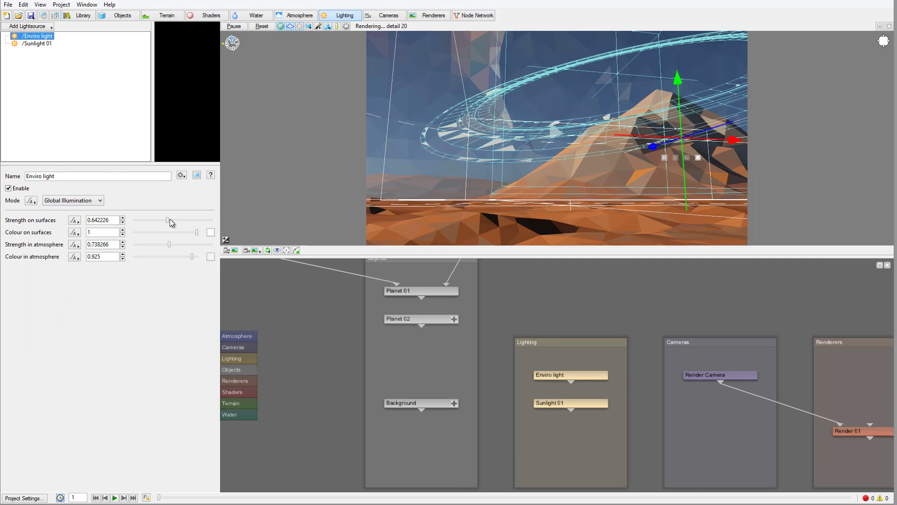
{"action": "left_click_drag", "start_coordinate": [169, 222], "coordinate": [167, 223]}
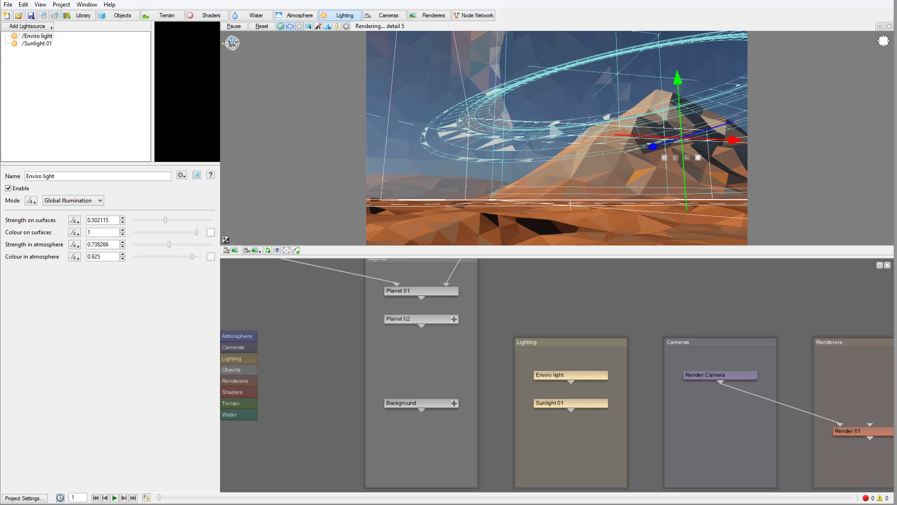
Set Atmosphere 01 haze exp height 160 and bluesky exp height 2100, then pan to the shader nodes
{"action": "left_click", "coordinate": [300, 16]}
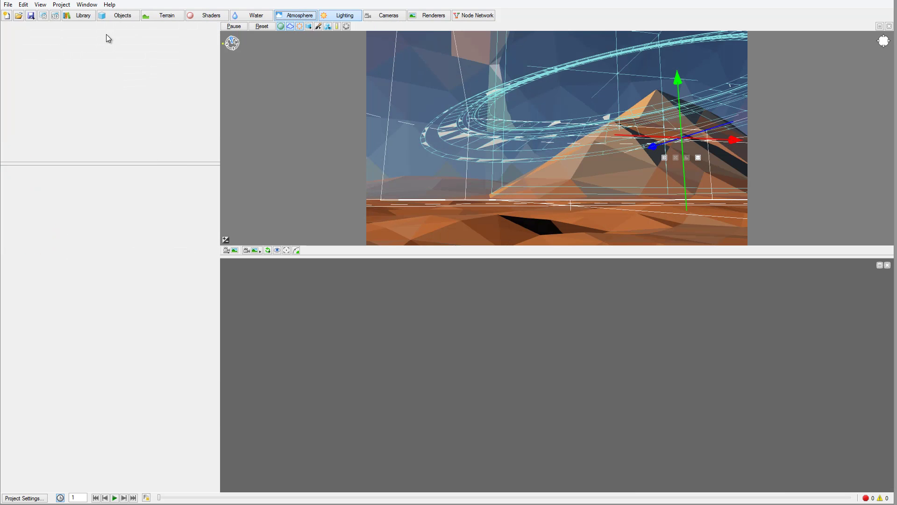
{"action": "left_click", "coordinate": [39, 37]}
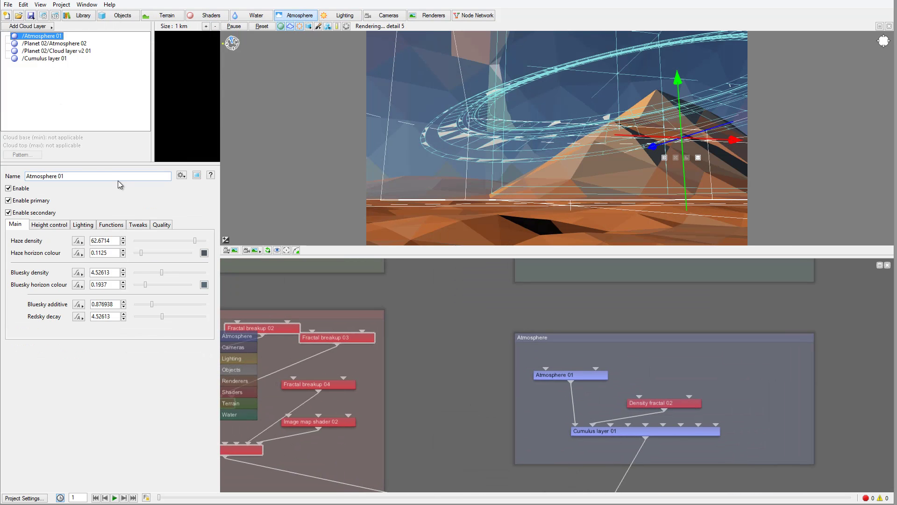
{"action": "left_click", "coordinate": [163, 275]}
{"action": "mouse_move", "coordinate": [163, 275]}
{"action": "left_mouse_down"}
{"action": "mouse_move", "coordinate": [159, 281]}
{"action": "mouse_move", "coordinate": [173, 276]}
{"action": "mouse_move", "coordinate": [149, 285]}
{"action": "left_mouse_up"}
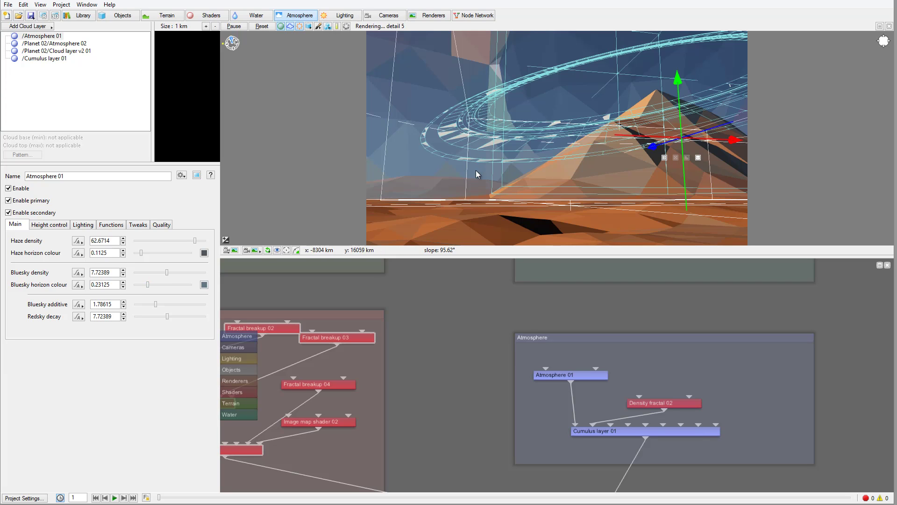
{"action": "left_click", "coordinate": [50, 225]}
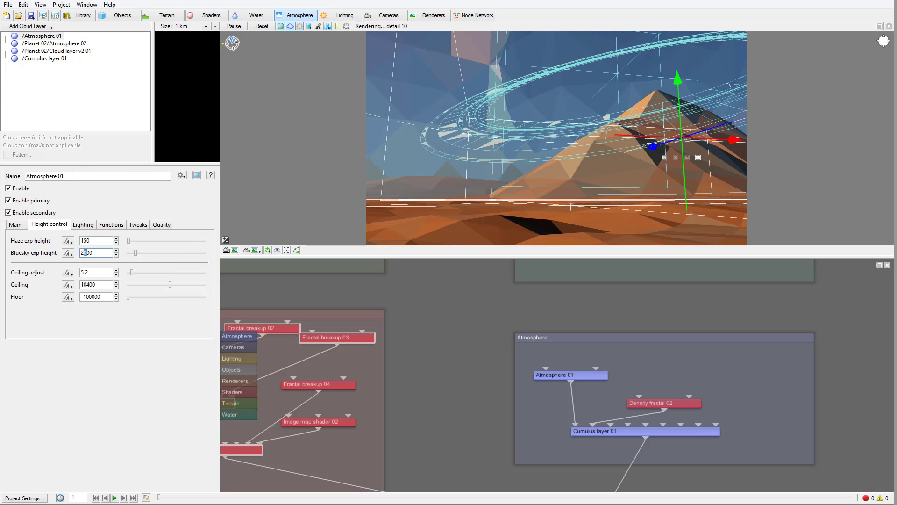
{"action": "key", "text": "Return"}
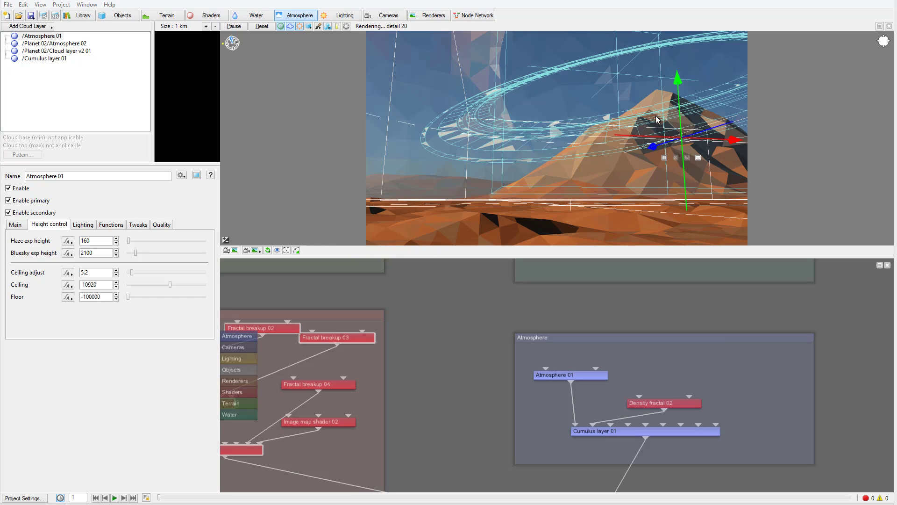
{"action": "left_click", "coordinate": [430, 335]}
{"action": "left_click_drag", "start_coordinate": [431, 349], "coordinate": [488, 331]}
Check the Base colours shader, then give Surface layer 02 a lighter sandy colour
{"action": "left_click_drag", "start_coordinate": [398, 307], "coordinate": [408, 307]}
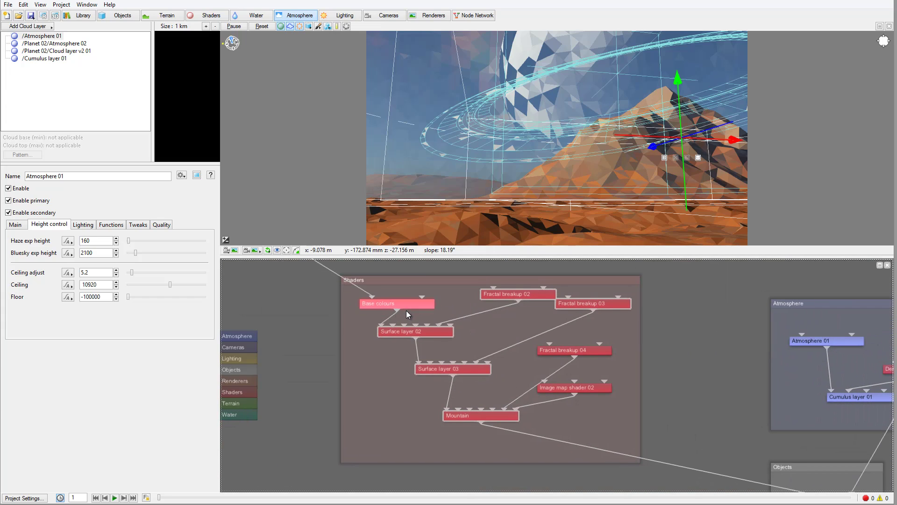
{"action": "double_click", "coordinate": [403, 303]}
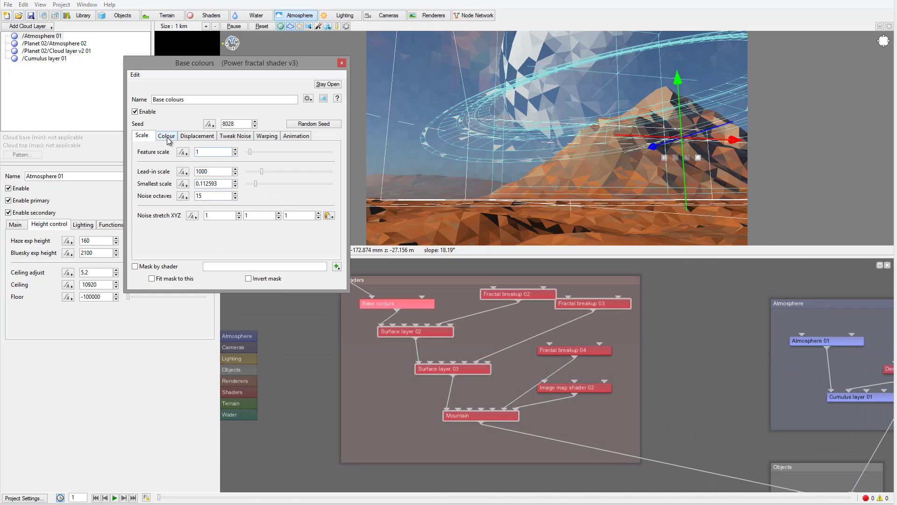
{"action": "left_click", "coordinate": [167, 136]}
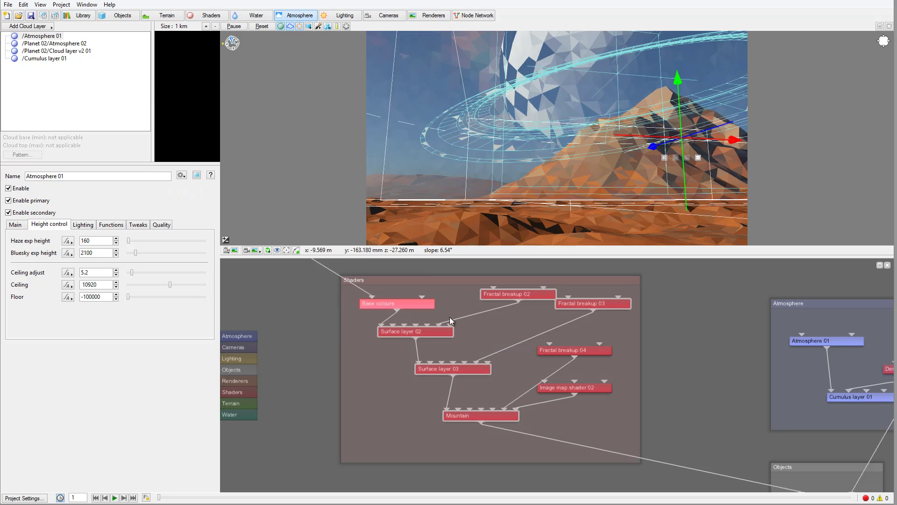
{"action": "double_click", "coordinate": [435, 330]}
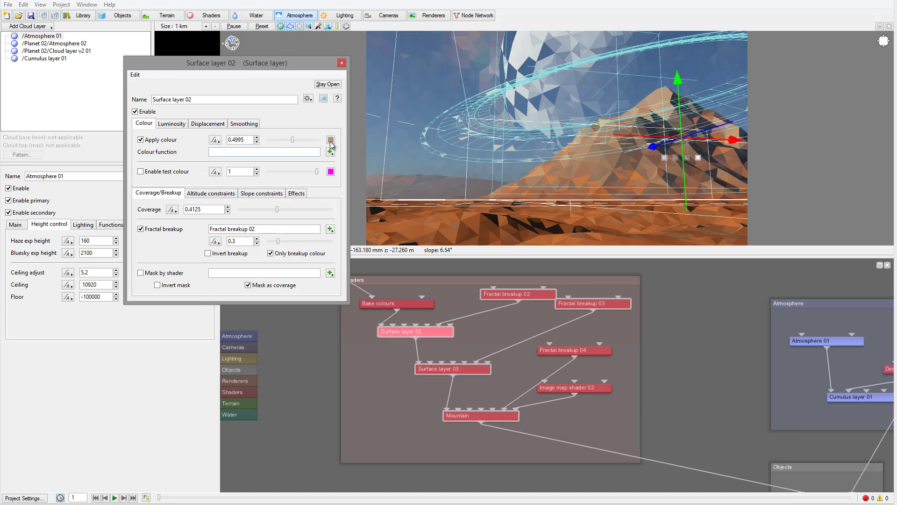
{"action": "left_click", "coordinate": [331, 140]}
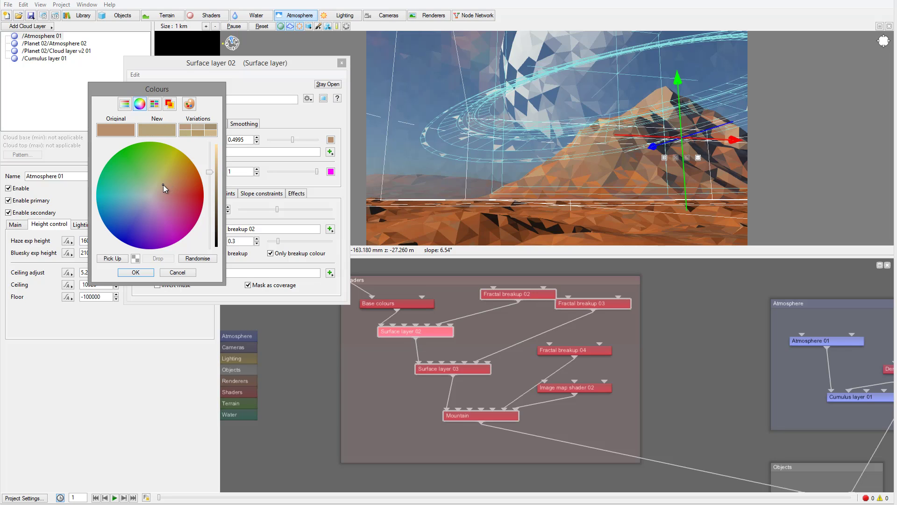
{"action": "left_click", "coordinate": [136, 272]}
Lighten Surface layer 03 to a paler orange and the Mountain layer to a lighter tan
{"action": "left_click", "coordinate": [469, 368]}
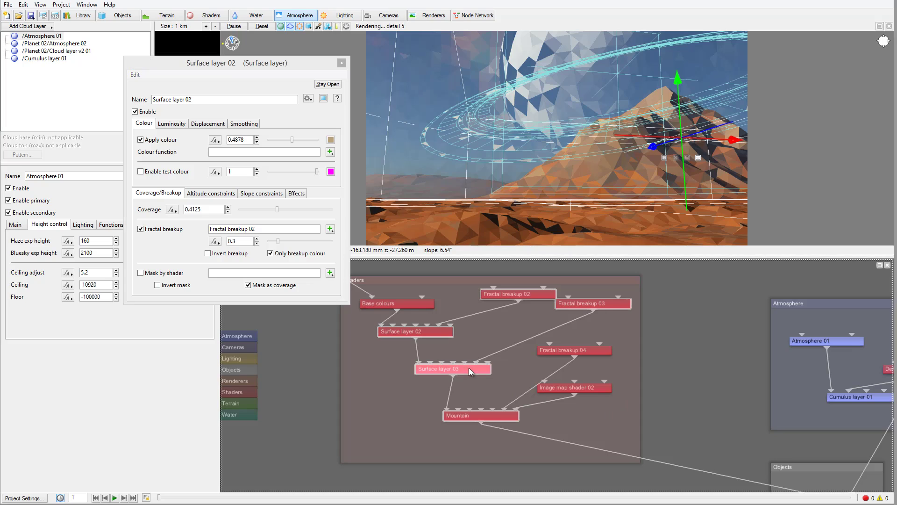
{"action": "left_click", "coordinate": [331, 140]}
{"action": "left_click", "coordinate": [178, 182]}
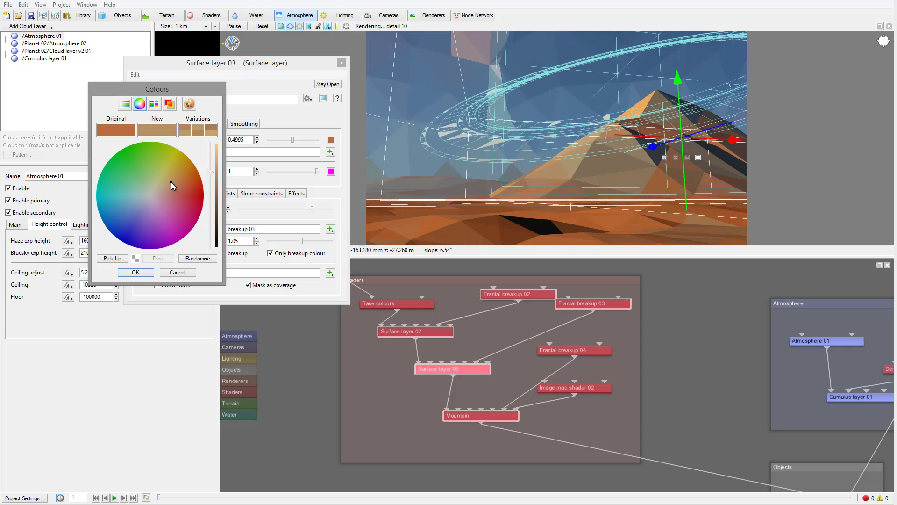
{"action": "left_click", "coordinate": [135, 272]}
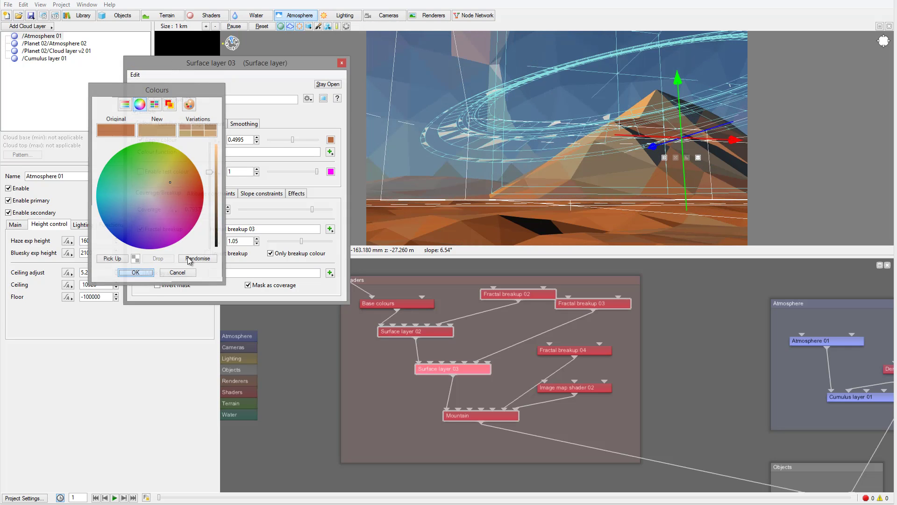
{"action": "left_click", "coordinate": [485, 416]}
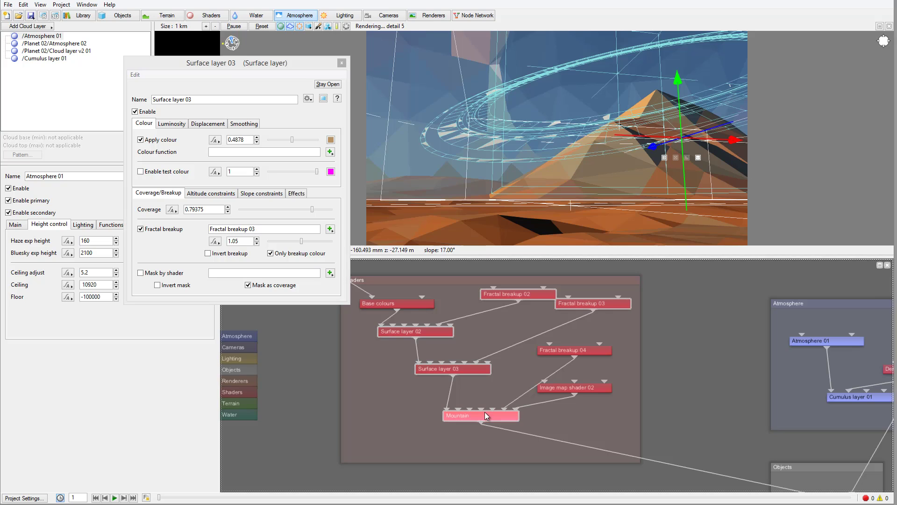
{"action": "left_click", "coordinate": [330, 139]}
{"action": "left_click", "coordinate": [177, 179]}
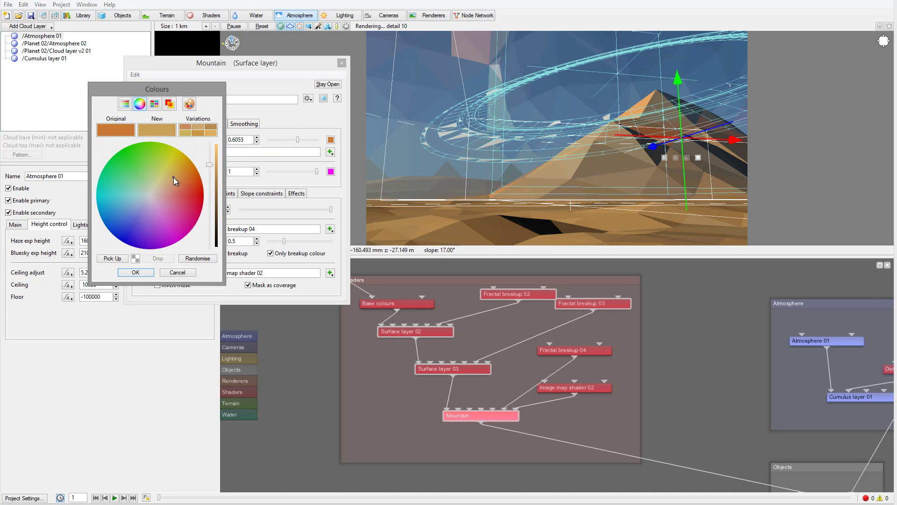
{"action": "left_click", "coordinate": [174, 185]}
{"action": "left_click", "coordinate": [136, 272]}
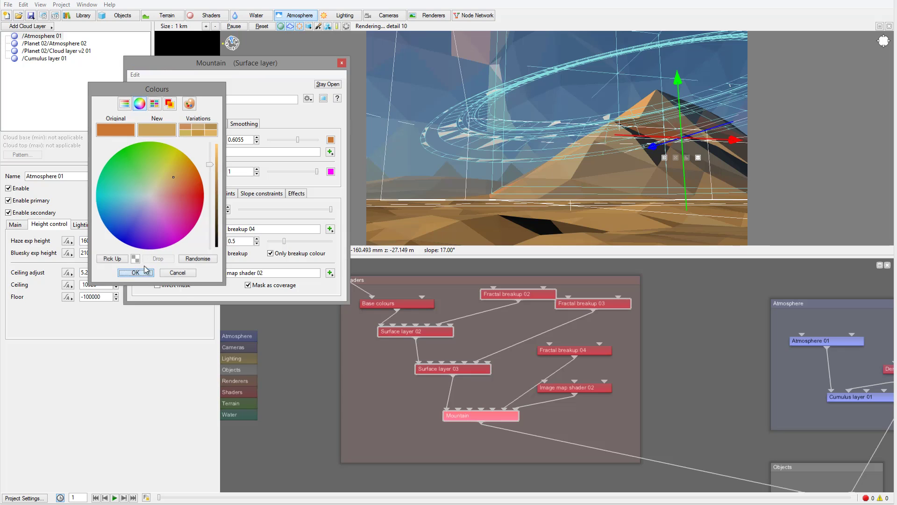
{"action": "left_click", "coordinate": [341, 63]}
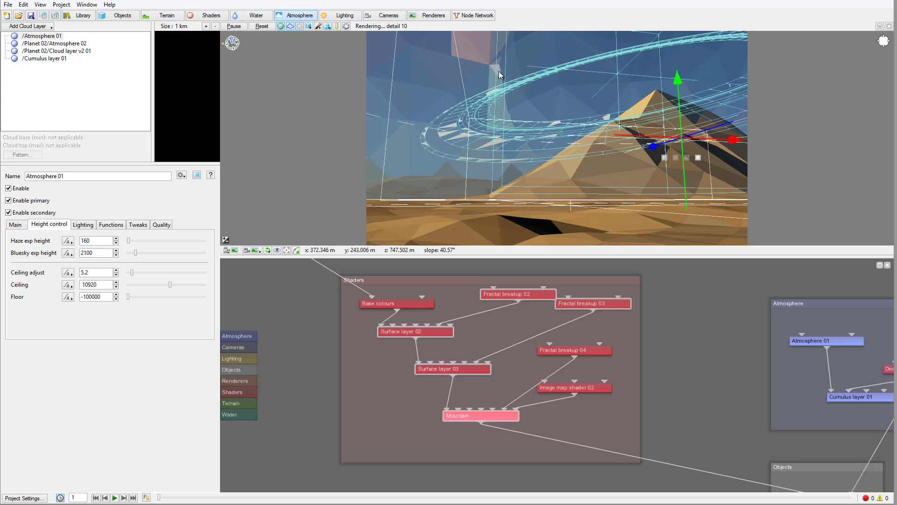
{"action": "left_click", "coordinate": [43, 17]}
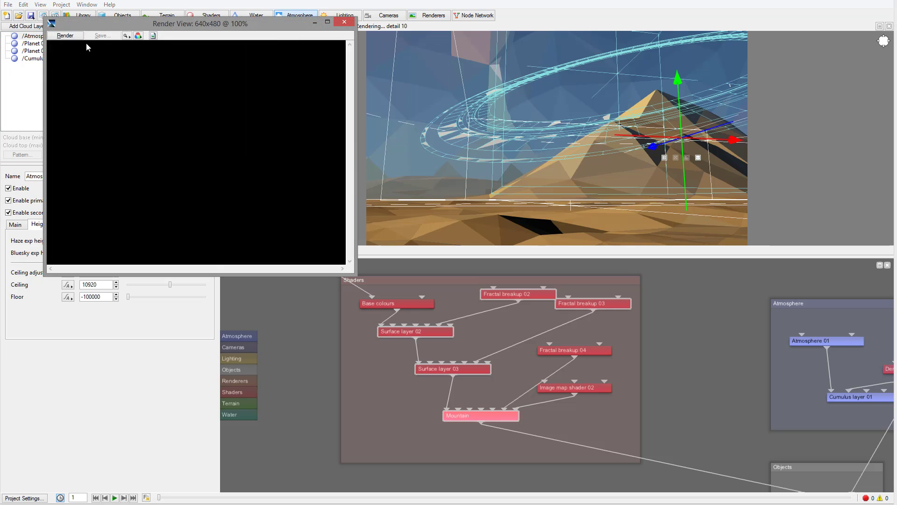
{"action": "left_click", "coordinate": [65, 36]}
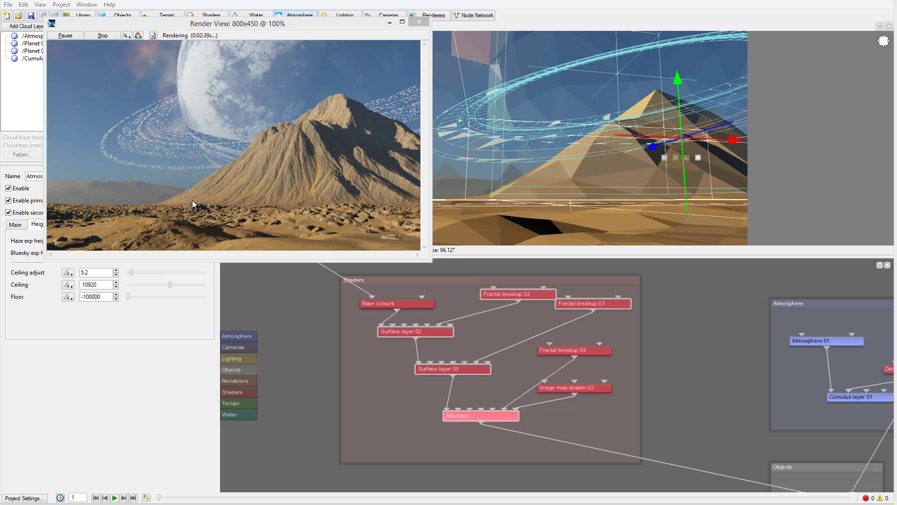
{"action": "left_click", "coordinate": [416, 23]}
Stop the render and lower Ring shader yellow's luminosity to 0.05
{"action": "left_click", "coordinate": [487, 162]}
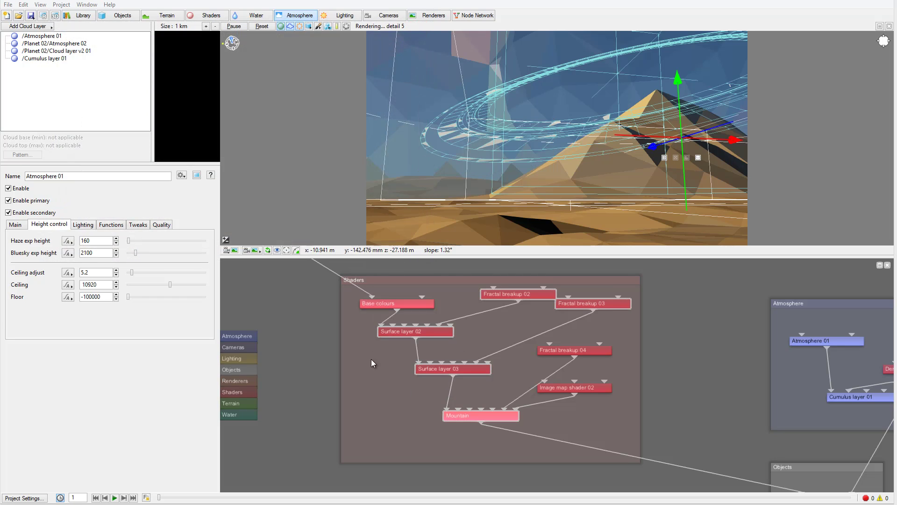
{"action": "left_click", "coordinate": [380, 372]}
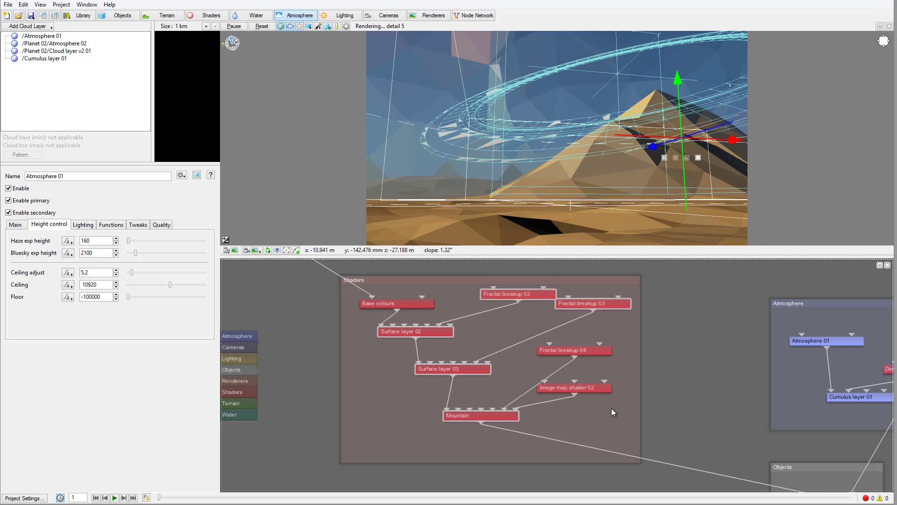
{"action": "left_click_drag", "start_coordinate": [615, 414], "coordinate": [760, 457]}
{"action": "double_click", "coordinate": [434, 341]}
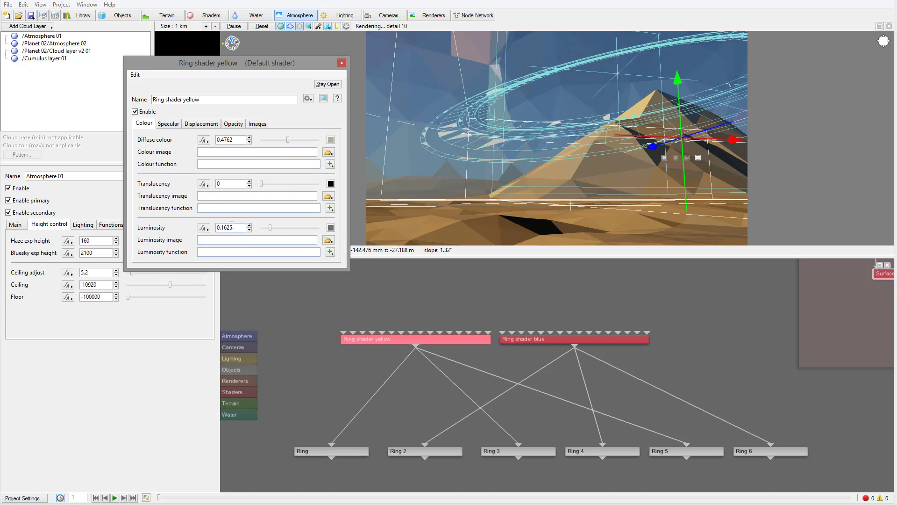
{"action": "left_click_drag", "start_coordinate": [270, 229], "coordinate": [263, 231]}
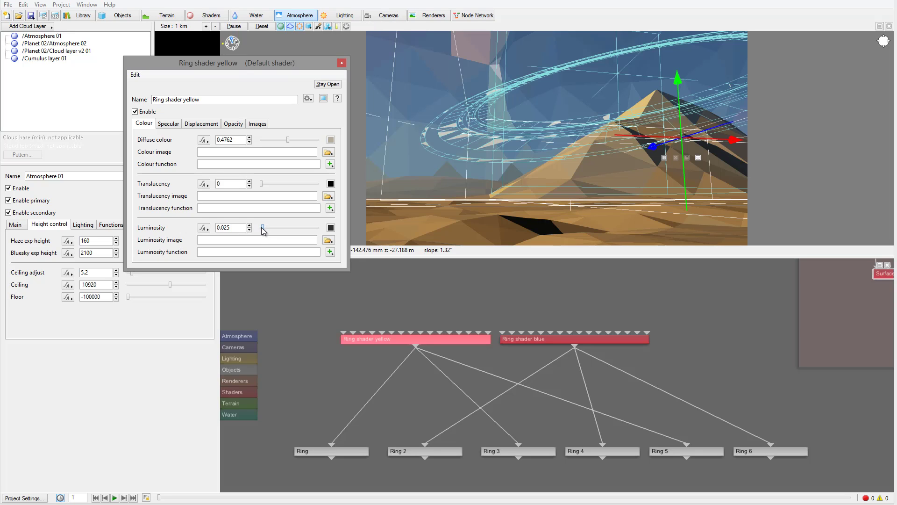
Lower Ring shader blue's luminosity to 0.04375 and close the shader settings
{"action": "double_click", "coordinate": [530, 341]}
{"action": "left_click_drag", "start_coordinate": [271, 232], "coordinate": [264, 230]}
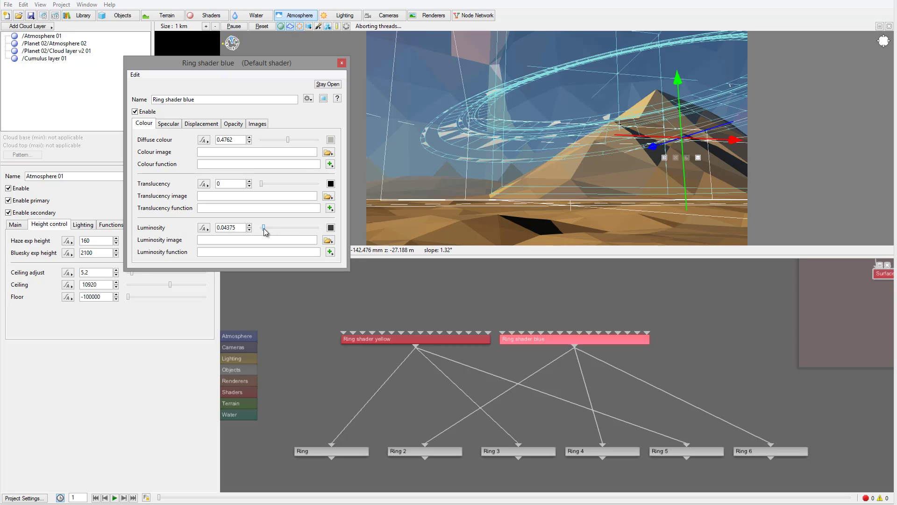
{"action": "left_click", "coordinate": [341, 63]}
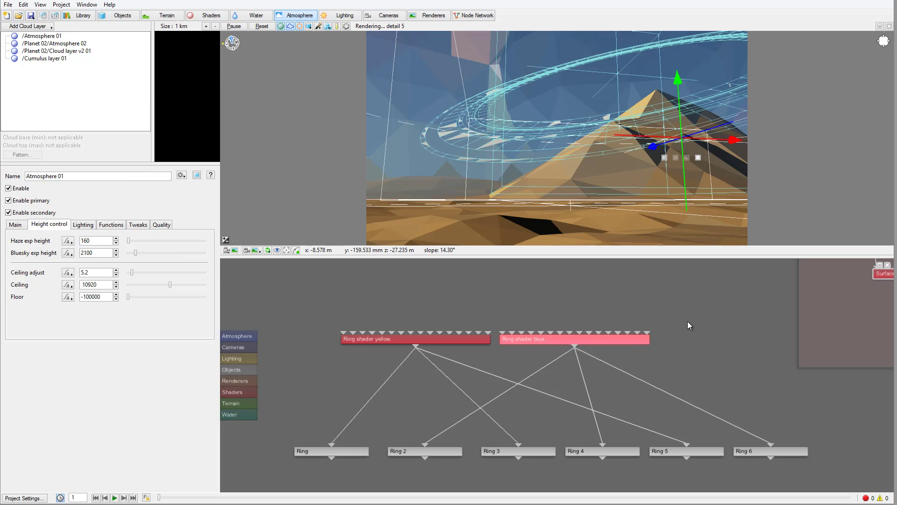
{"action": "left_click_drag", "start_coordinate": [710, 320], "coordinate": [490, 395]}
Set Sunlight 01 elevation to 6.75 and heading to 290.25
{"action": "left_click_drag", "start_coordinate": [614, 388], "coordinate": [480, 339]}
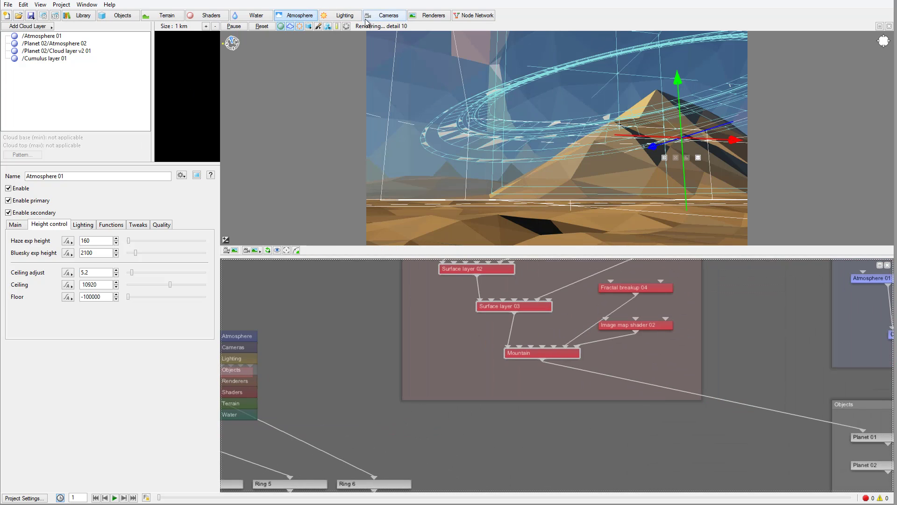
{"action": "left_click", "coordinate": [348, 18]}
{"action": "left_click", "coordinate": [37, 43]}
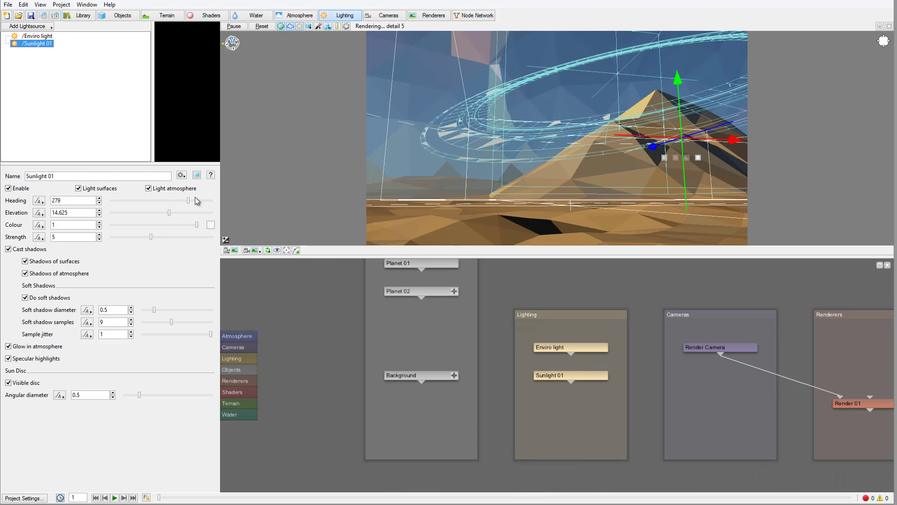
{"action": "left_click_drag", "start_coordinate": [189, 203], "coordinate": [192, 204]}
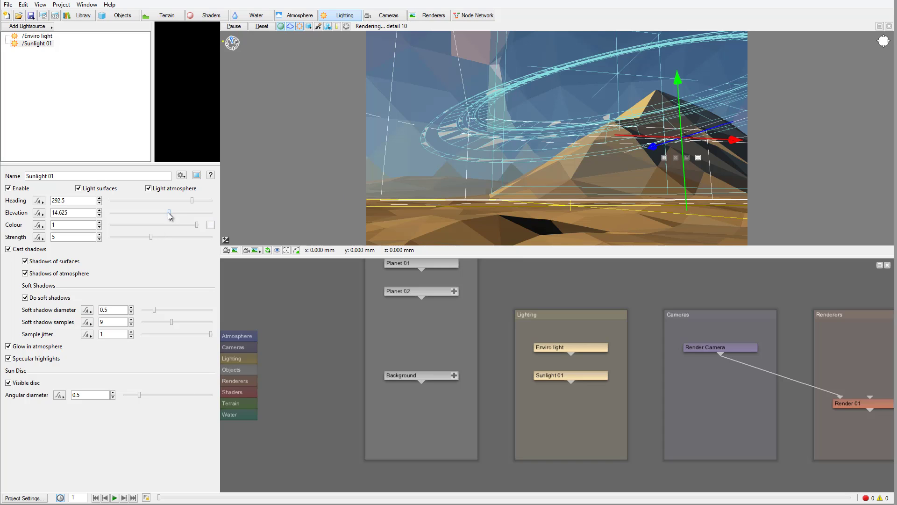
{"action": "left_click_drag", "start_coordinate": [168, 215], "coordinate": [165, 216]}
{"action": "left_click_drag", "start_coordinate": [165, 216], "coordinate": [164, 216]}
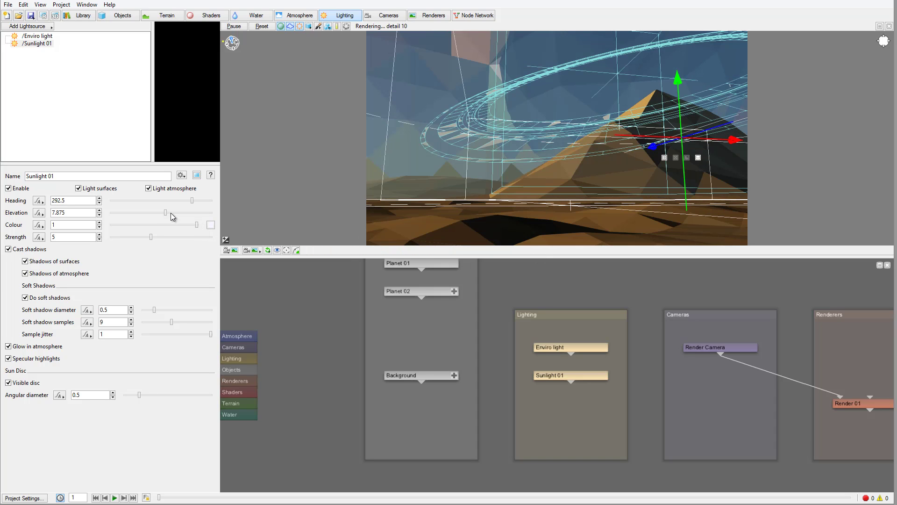
{"action": "left_click_drag", "start_coordinate": [167, 215], "coordinate": [164, 214]}
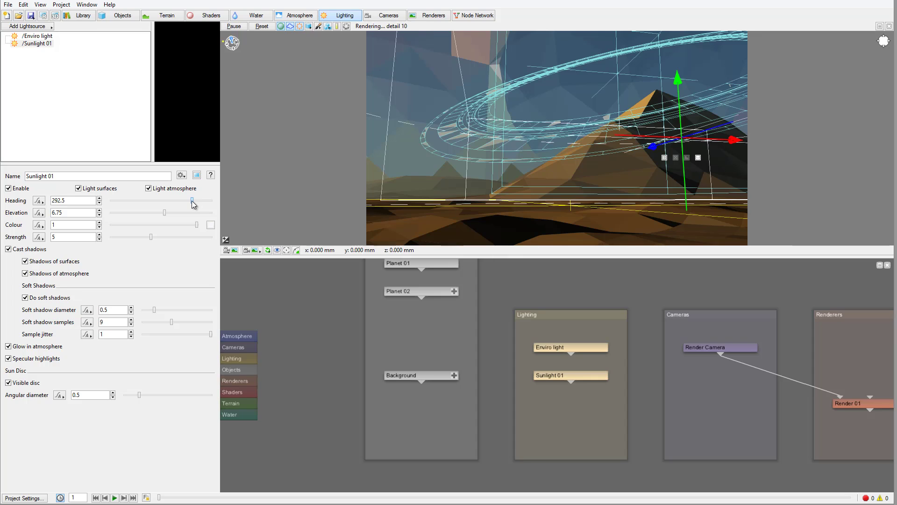
{"action": "left_click_drag", "start_coordinate": [192, 204], "coordinate": [192, 204]}
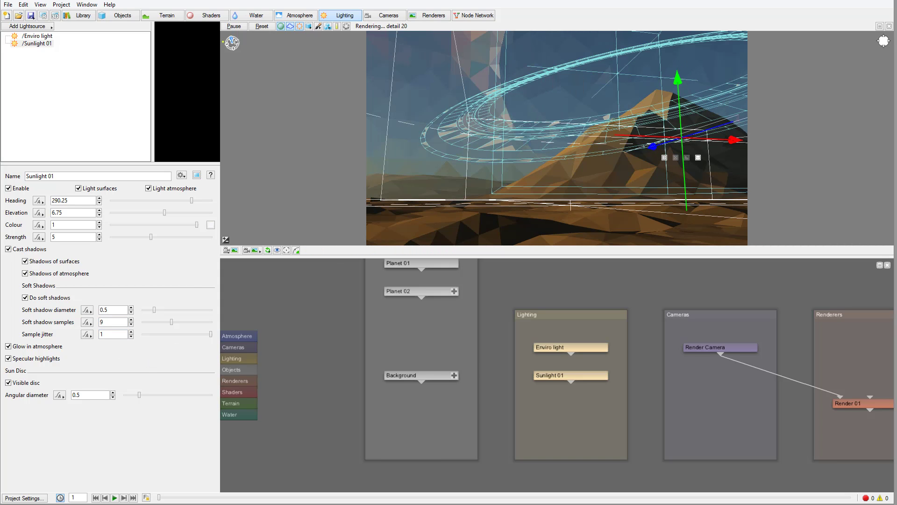
Raise Cumulus layer 01 cloud density to about 0.066 and edge sharpness to about 0.071
{"action": "left_click", "coordinate": [298, 15]}
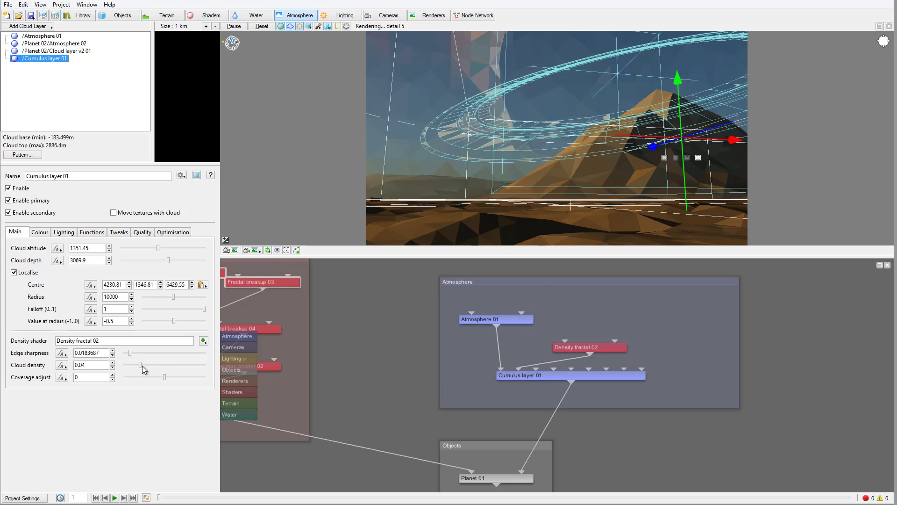
{"action": "left_click_drag", "start_coordinate": [142, 368], "coordinate": [134, 354]}
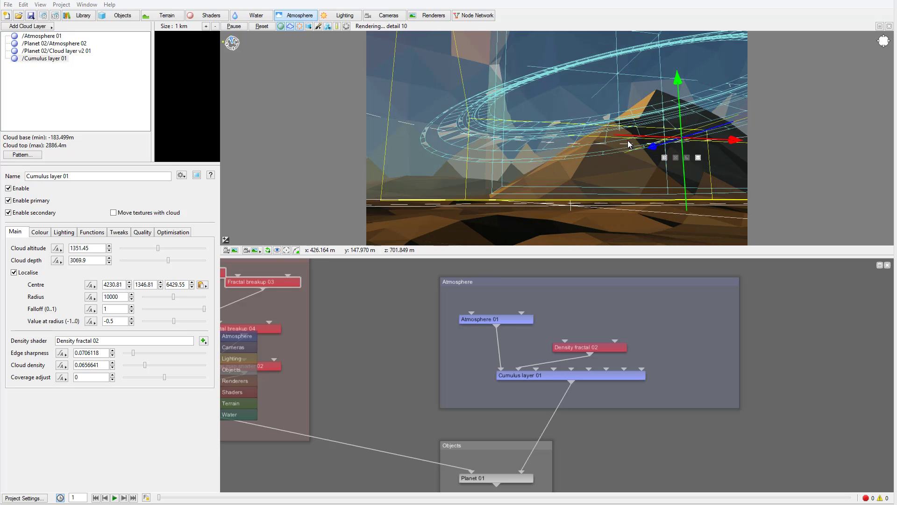
Raise Enviro light surface strength to 1.18, atmosphere strength to 1.0 and atmosphere colour to 0.975
{"action": "left_click", "coordinate": [345, 16]}
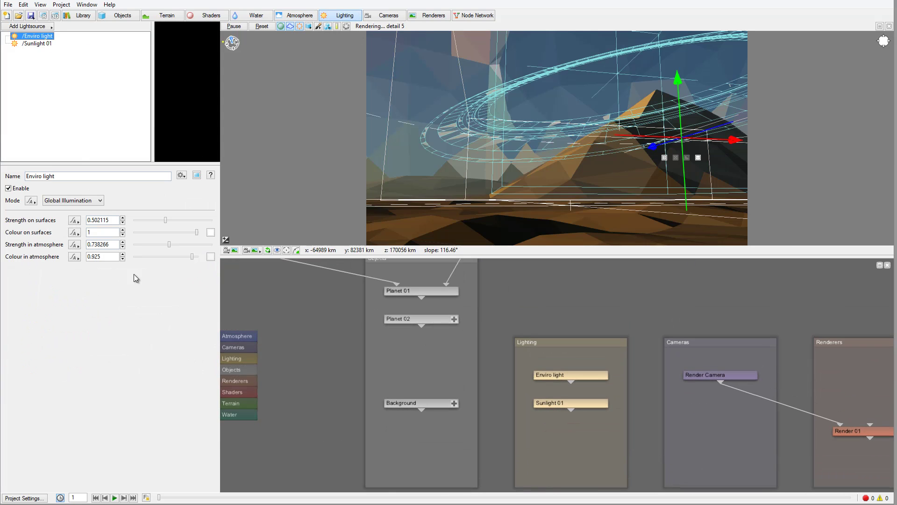
{"action": "left_click_drag", "start_coordinate": [165, 220], "coordinate": [172, 223]}
{"action": "left_click_drag", "start_coordinate": [191, 257], "coordinate": [196, 257]}
{"action": "left_click_drag", "start_coordinate": [173, 224], "coordinate": [172, 245]}
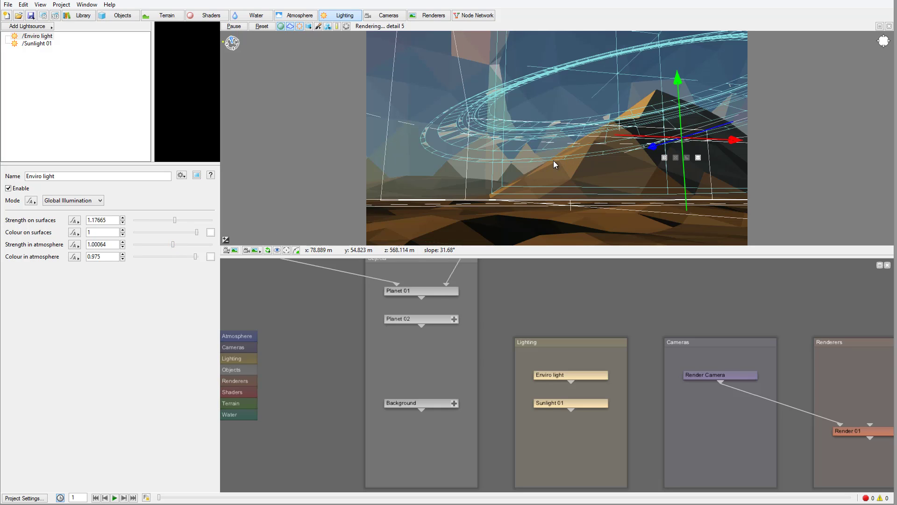